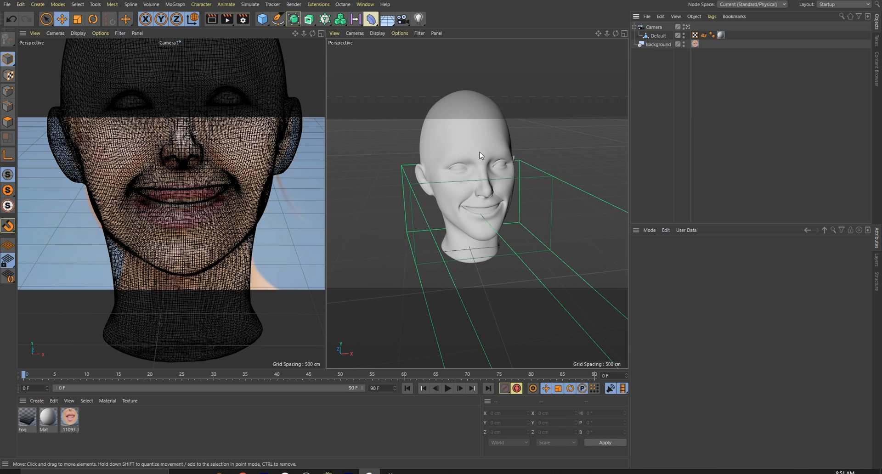
Step: Render the smiling head model over the face photo in the Picture Viewer and display one of its render layers
left_click(684, 36)
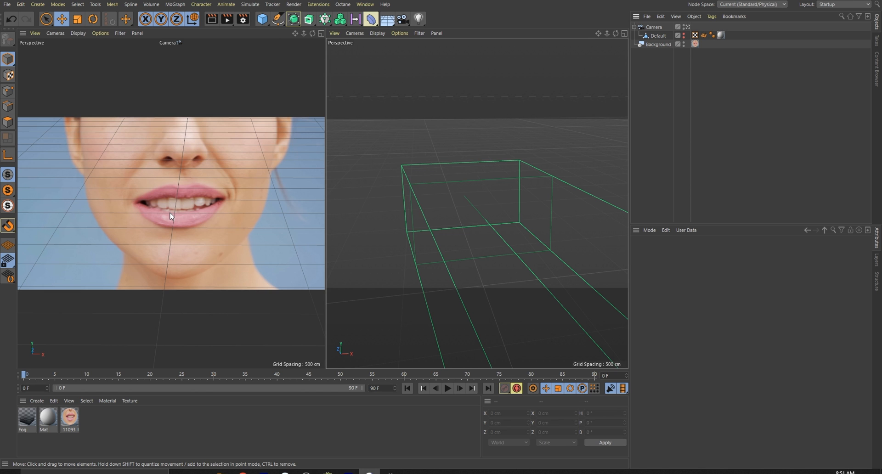
key("ctrl+z")
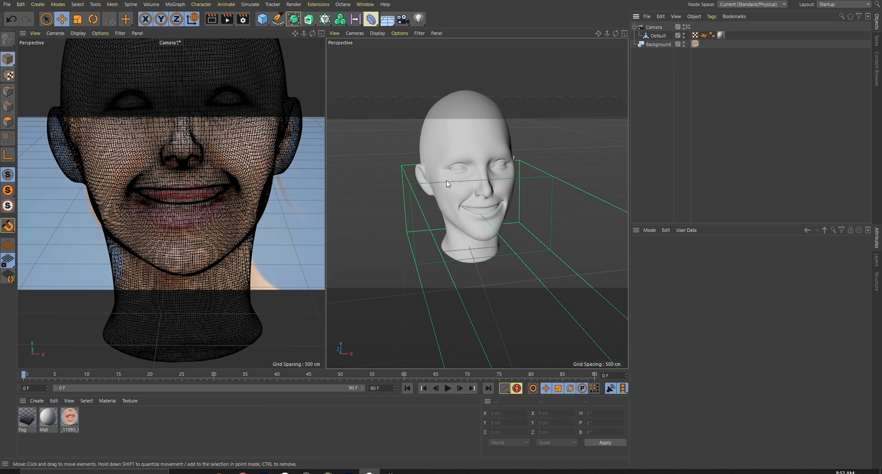
left_click(227, 19)
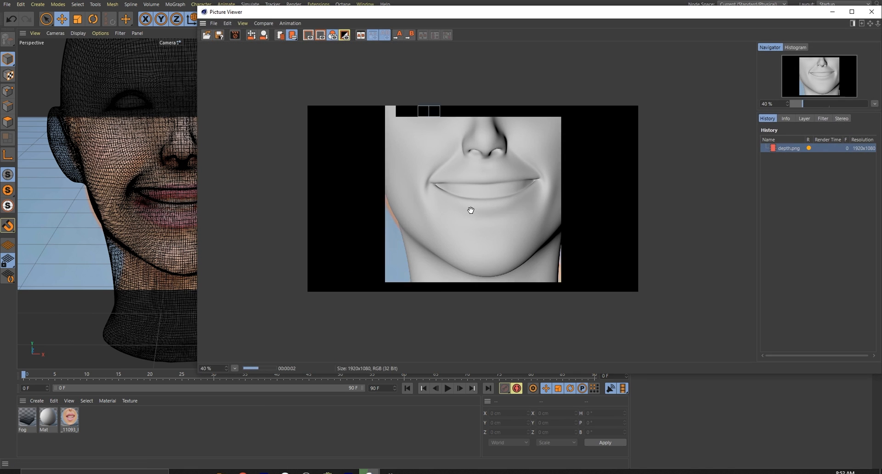
left_click(804, 118)
left_click(803, 193)
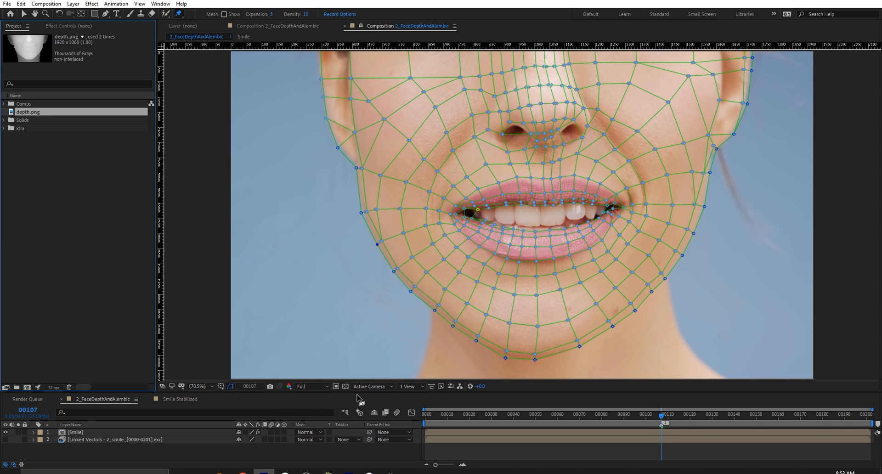
Step: Switch to After Effects and lock down the Smile layer's tracked mesh at frame 107 with the Lockdown effect
left_click(76, 433)
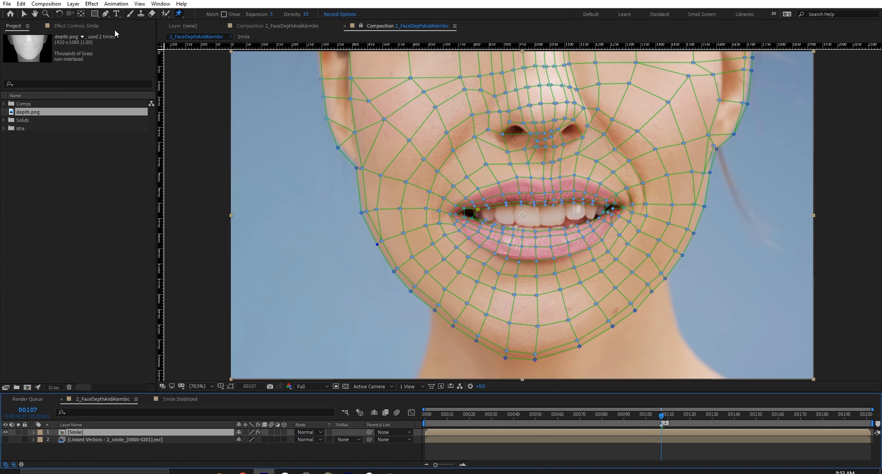
left_click(77, 25)
left_click(23, 45)
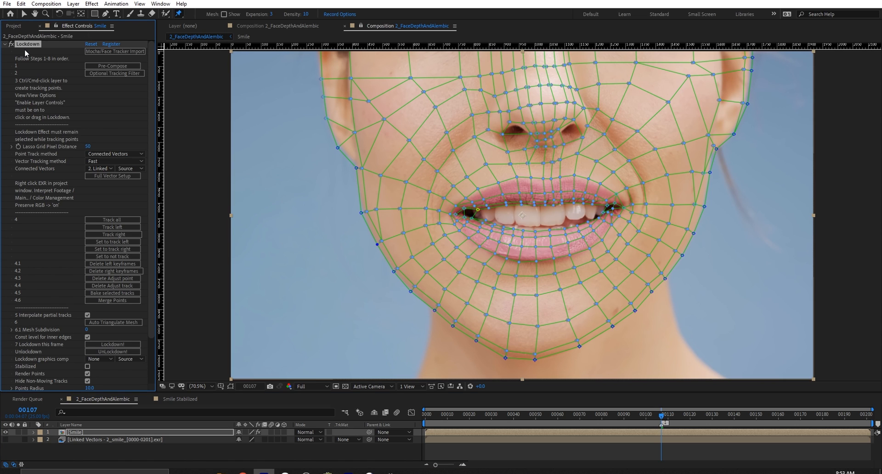
left_click(114, 344)
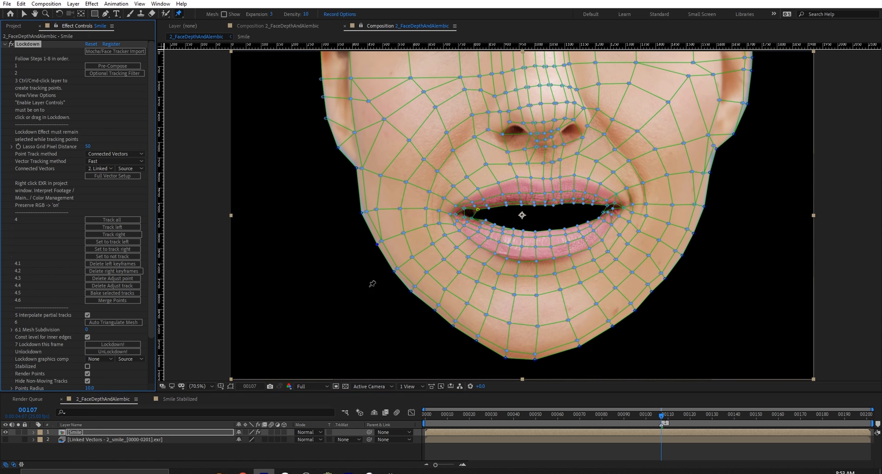
left_click(456, 266)
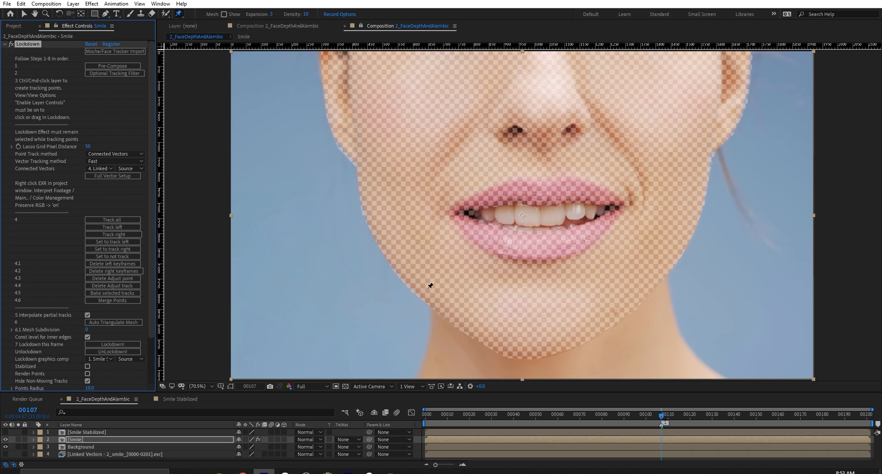
Step: Open the Smile Stabilized precomp and delete its Checkerboard layer
left_click(108, 432)
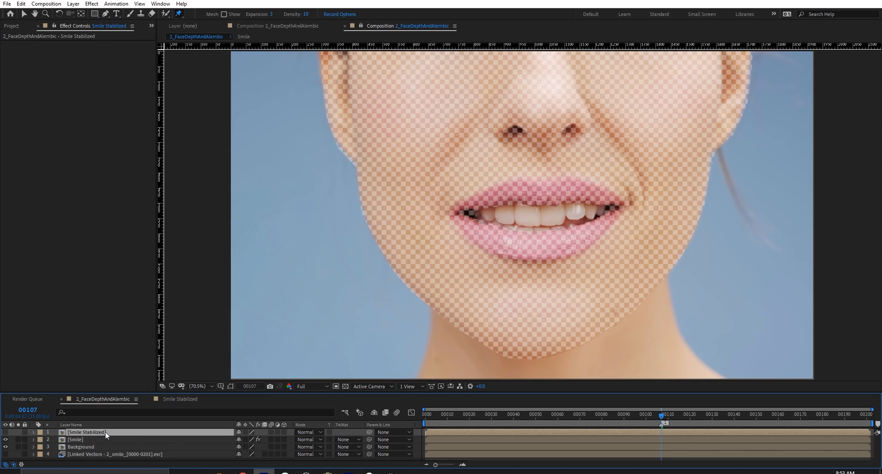
double_click(106, 433)
left_click(87, 433)
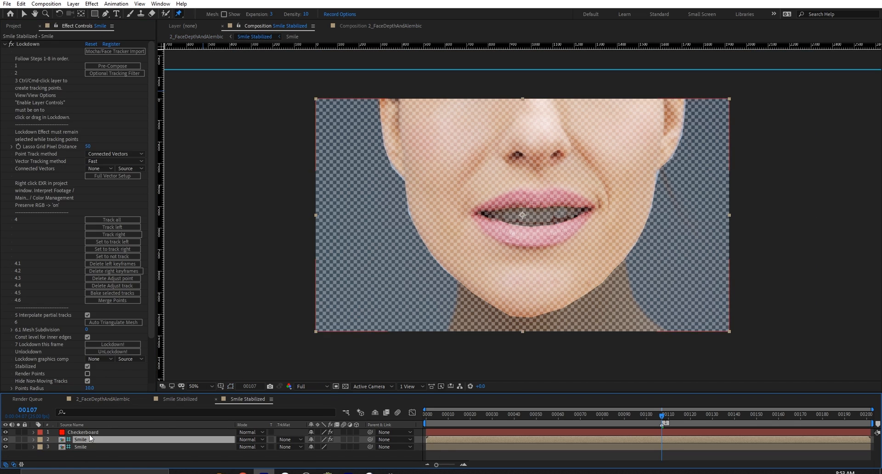
key("Delete")
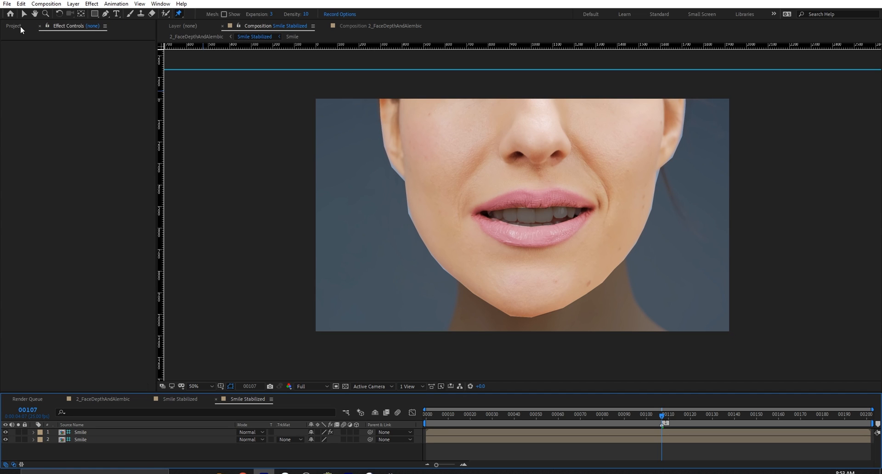
Step: Import the shaded head render depth.png, place it above the Smile layers, and toggle its visibility to compare it with the face
left_click(14, 26)
double_click(51, 164)
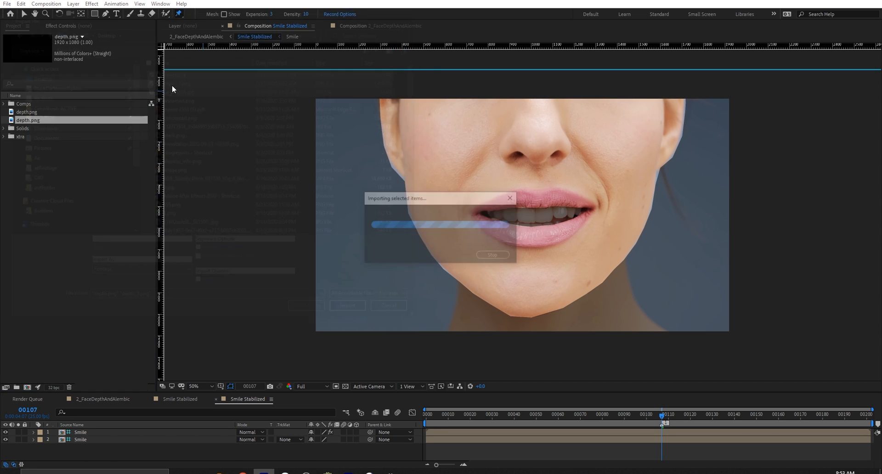
left_click(14, 203)
left_click(38, 129)
left_click(30, 120)
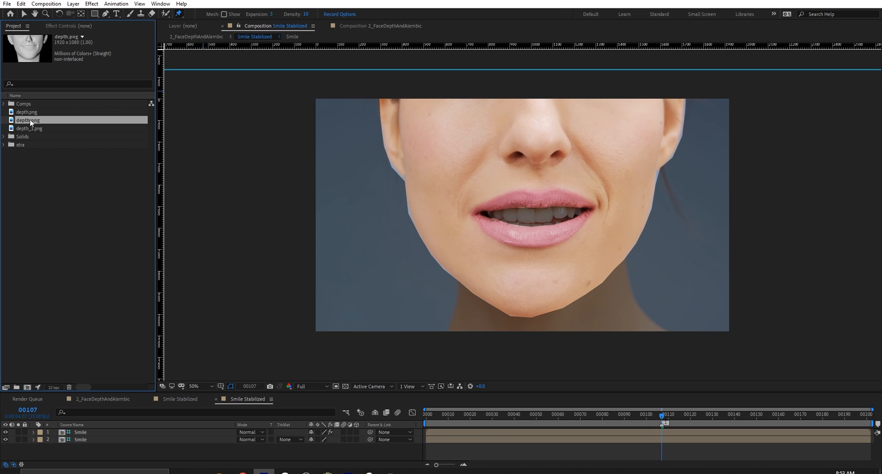
left_click_drag(38, 122, 104, 430)
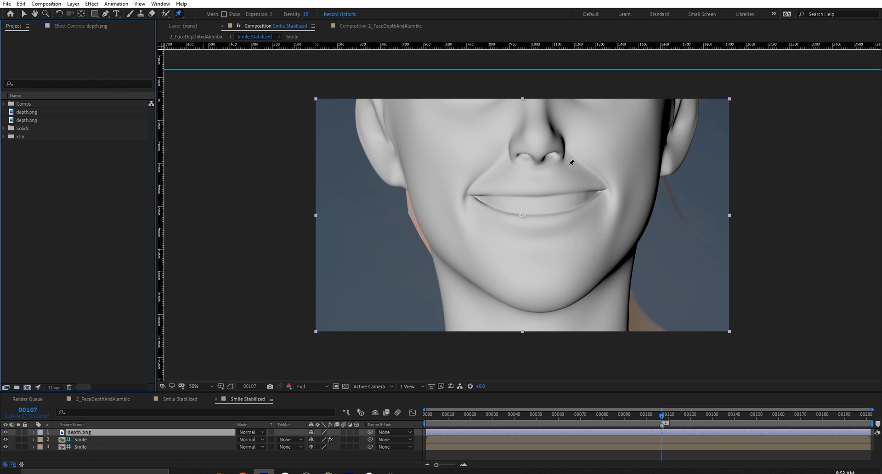
left_click(6, 433)
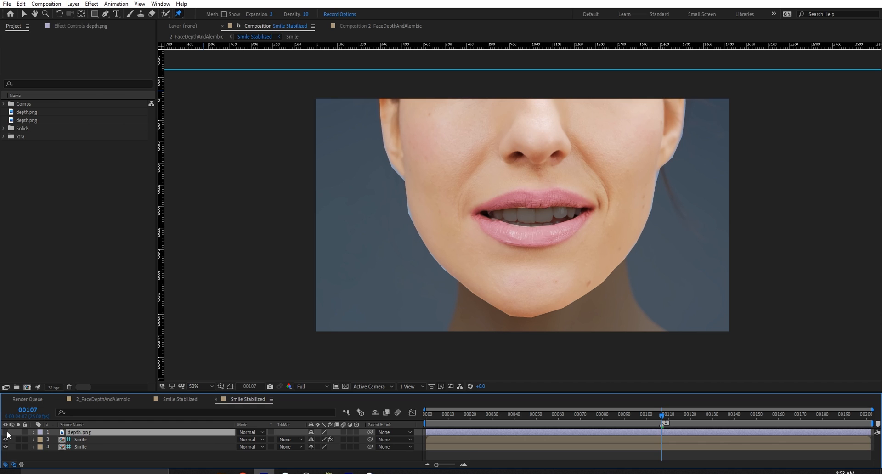
left_click(6, 432)
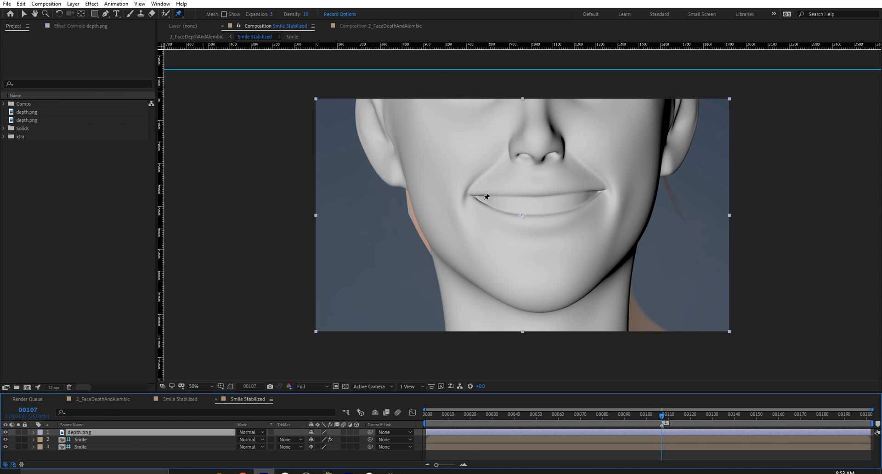
Step: Place Puppet pins on the head render at the mouth corners, ears, jawline, chin and nose
left_click(468, 195)
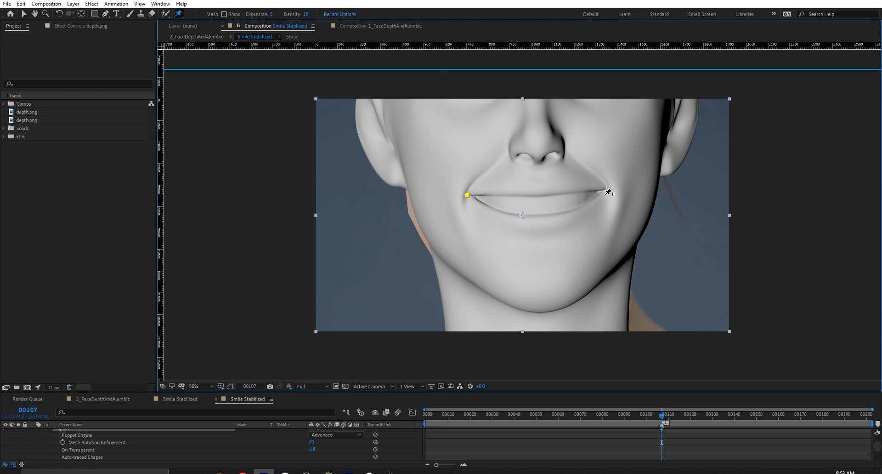
left_click(608, 189)
left_click(410, 189)
left_click(392, 133)
left_click(543, 307)
left_click(441, 250)
left_click(642, 229)
left_click(660, 176)
left_click(667, 103)
left_click(563, 160)
Step: Set the depth.png layer's opacity to 50%
key("t")
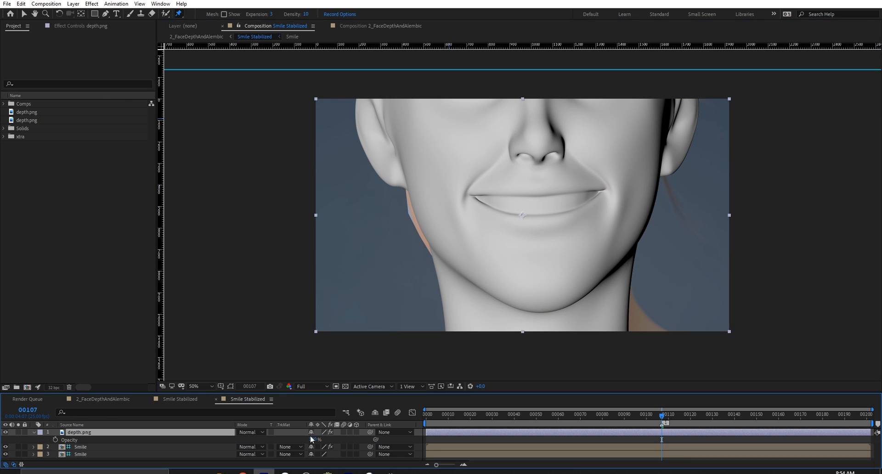
left_click(314, 440)
type("50")
key("Return")
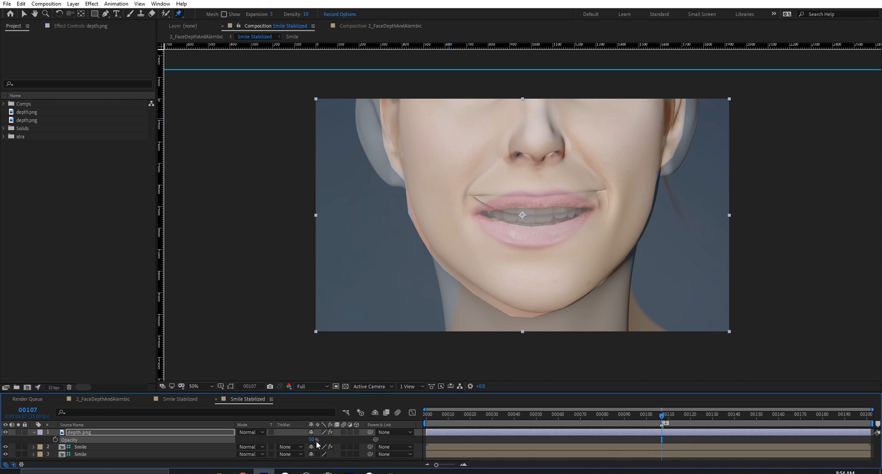
Step: Move the Puppet pins so the render's mouth corners, chin, jaw, ears and nose line up with the face underneath
left_click(71, 432)
left_click(68, 26)
left_click(25, 44)
key("v")
left_click_drag(606, 189, 599, 209)
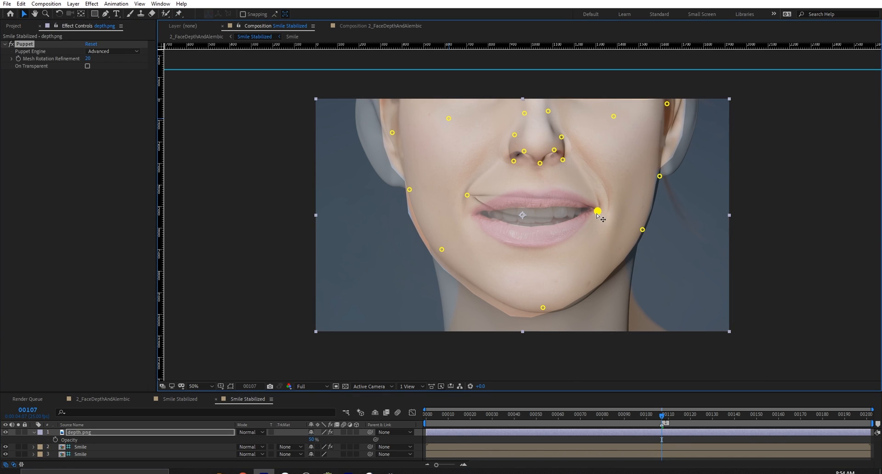
left_click_drag(466, 195, 469, 217)
left_click_drag(543, 307, 524, 314)
left_click_drag(410, 189, 406, 184)
left_click_drag(442, 250, 432, 251)
left_click_drag(642, 230, 646, 231)
left_click_drag(660, 177, 661, 165)
left_click_drag(667, 104, 664, 101)
left_click_drag(562, 137, 570, 137)
left_click_drag(513, 160, 505, 160)
left_click_drag(525, 151, 517, 150)
Step: Add more Puppet pins around the lips and nose, and refine the mouth corner and cheek edge to match the face
left_click(179, 15)
left_click(561, 148)
left_click(537, 210)
left_click(539, 229)
left_click(504, 210)
left_click(571, 207)
left_click(494, 218)
left_click(485, 211)
left_click_drag(469, 217, 475, 216)
left_click(498, 144)
left_click(525, 113)
left_click_drag(392, 132, 400, 125)
Step: Check the warped render against the face by varying its opacity, and set the depth.png layer's opacity to 100%
left_click_drag(312, 440, 345, 448)
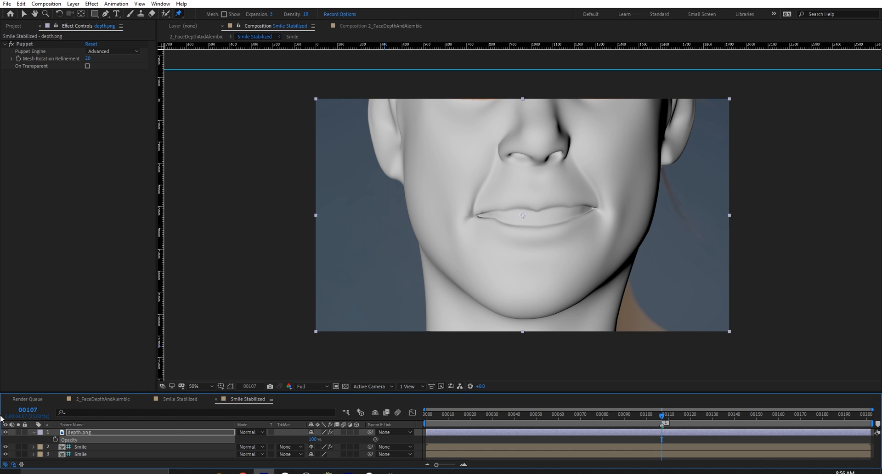
mouse_move(313, 439)
left_mouse_down()
mouse_move(274, 440)
mouse_move(307, 445)
left_mouse_up()
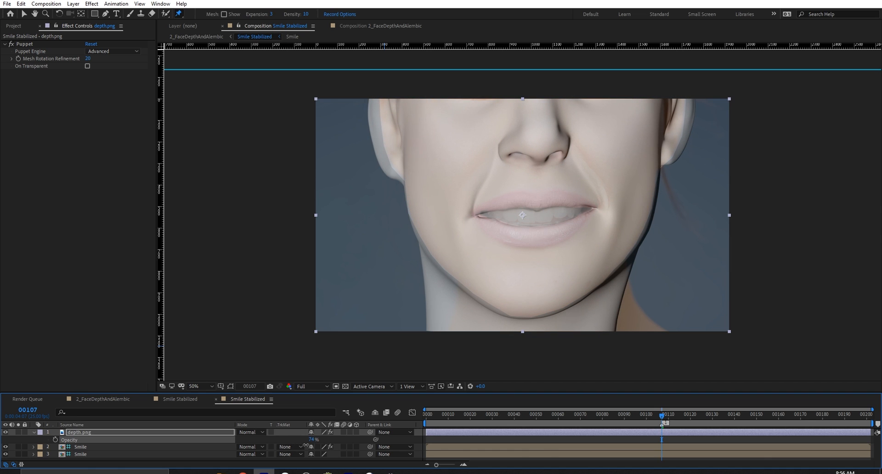
left_click_drag(306, 445, 377, 440)
Step: Pre-compose the depth.png layer with the Puppet effect kept on the outer layer, and open the new precomp
left_click(114, 432)
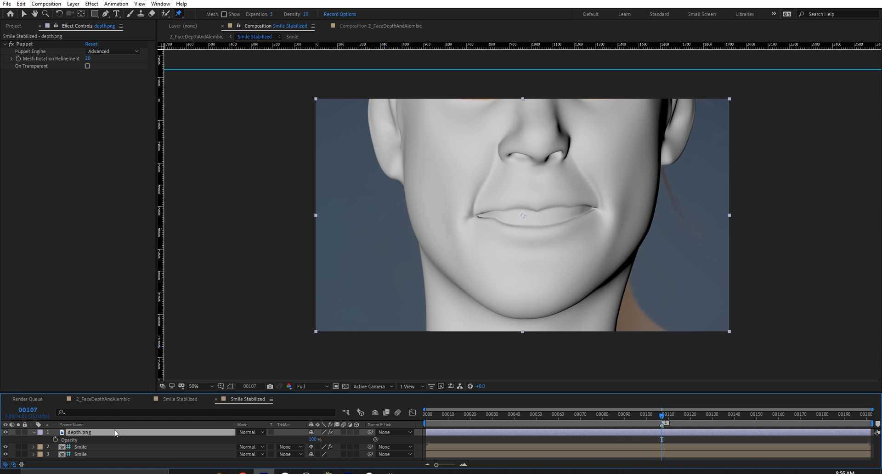
key("ctrl+shift+c")
left_click(145, 399)
double_click(89, 433)
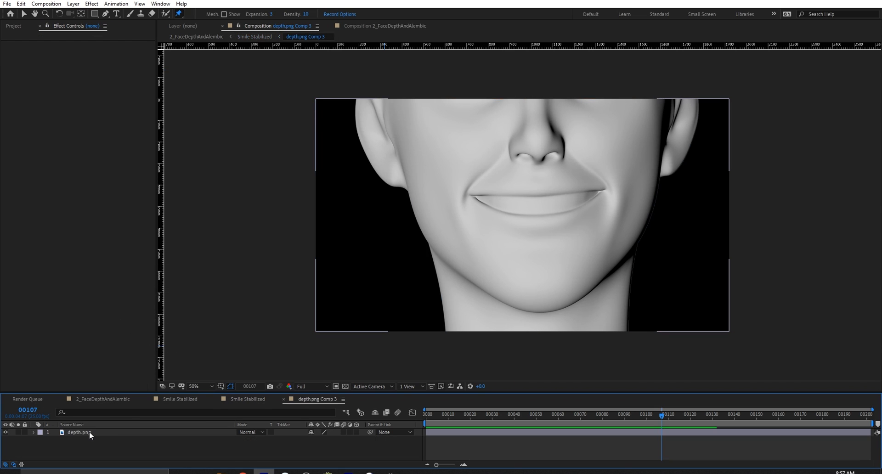
Step: Place the grayscale depth map depth.png above the shaded render in the precomp, and return to the Smile Stabilized comp
left_click(13, 26)
left_click(37, 113)
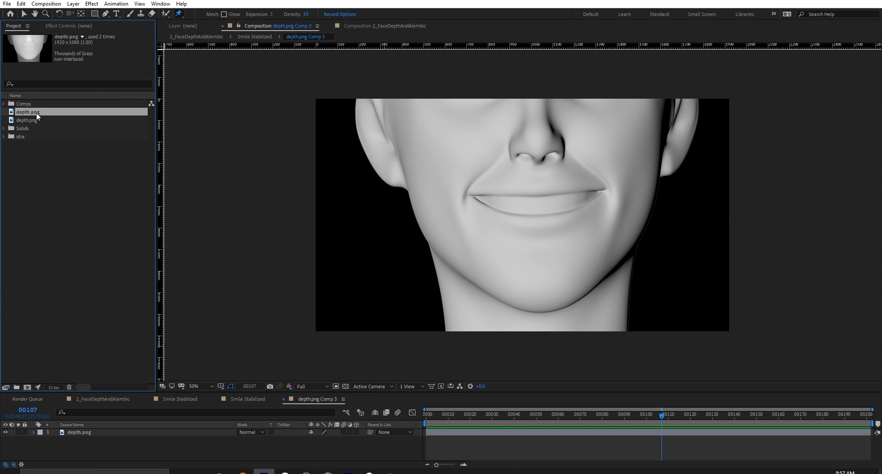
left_click_drag(39, 113, 119, 432)
key("Tab")
left_click(71, 434)
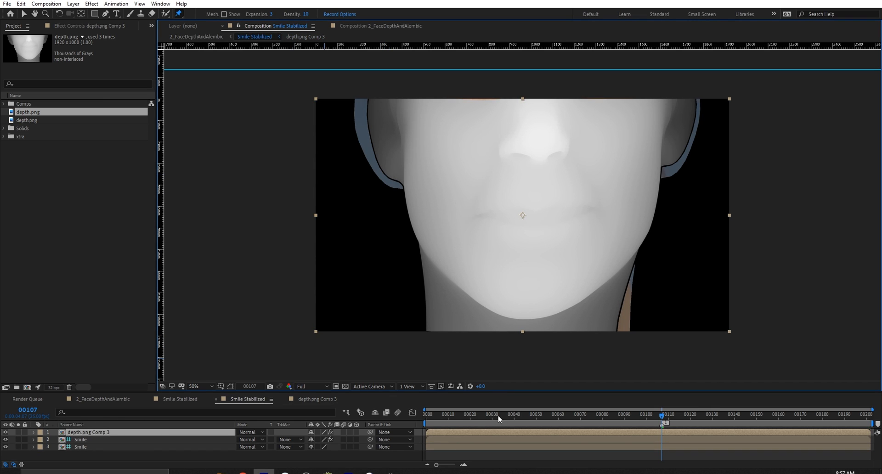
left_click(607, 326)
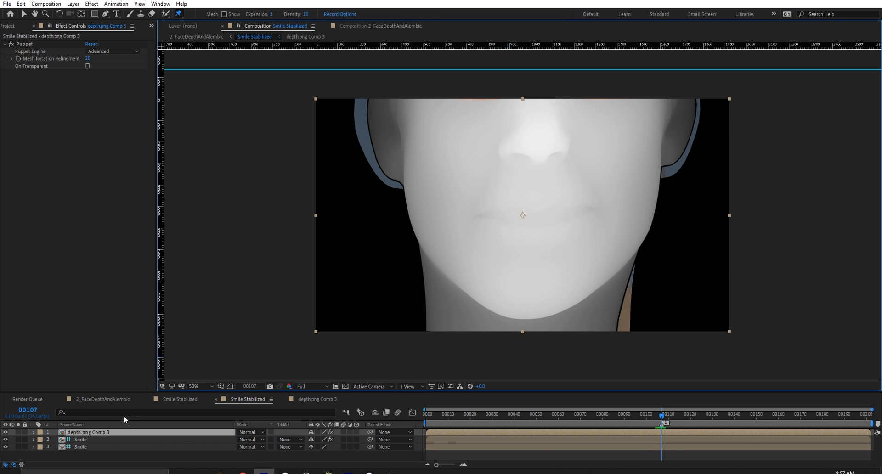
Step: Go to the 2_FaceDepthAndAlembic comp and play back the tracked depth map from the first frame
key("Tab")
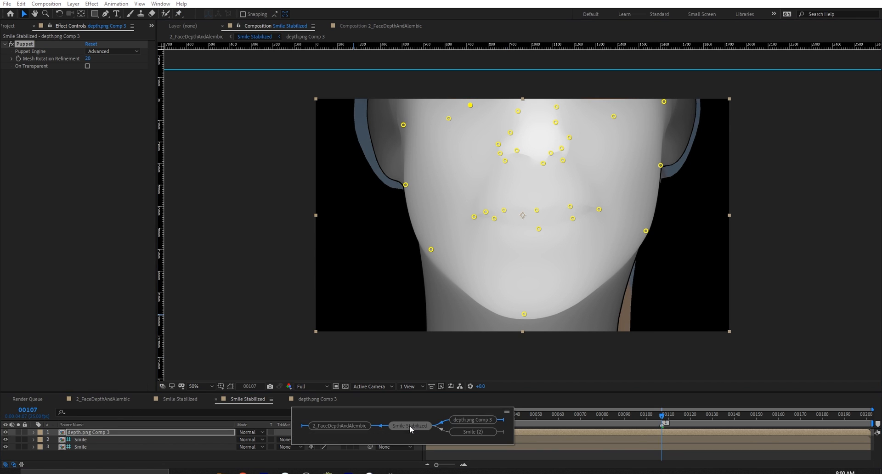
left_click(367, 426)
left_click_drag(440, 415, 409, 420)
key("space")
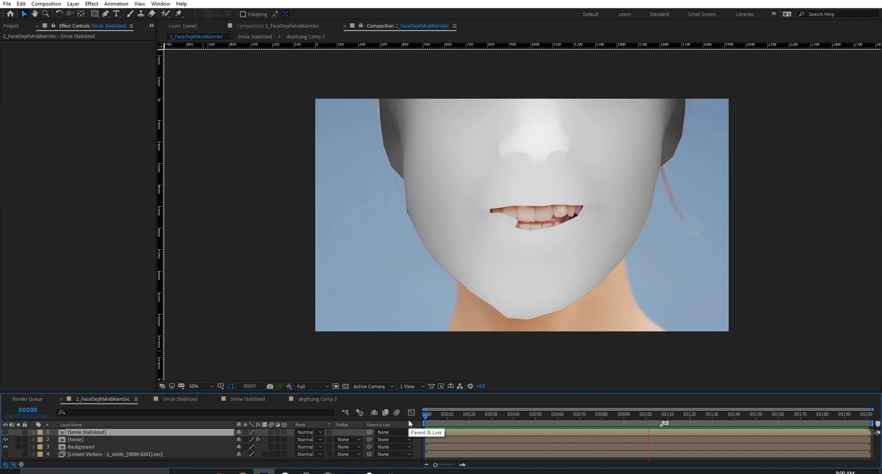
left_click(413, 215)
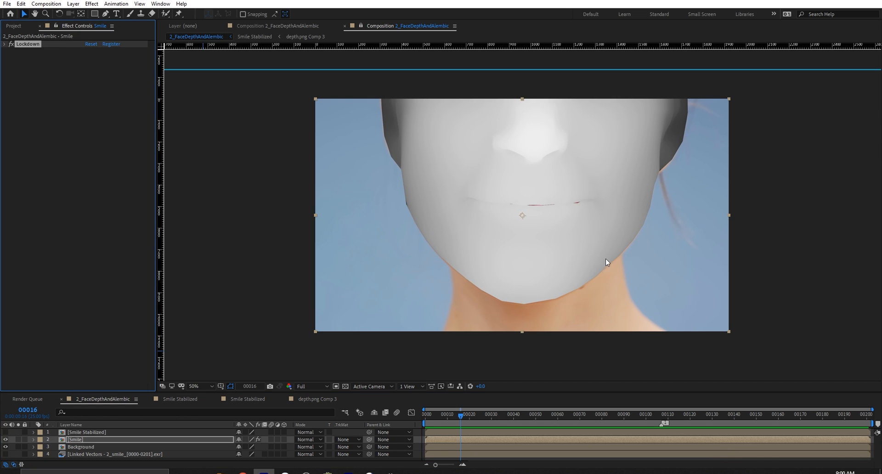
Step: Apply Simple Choker and Fast Box Blur to the Smile layer, with the blur radius set to 10
left_click(92, 4)
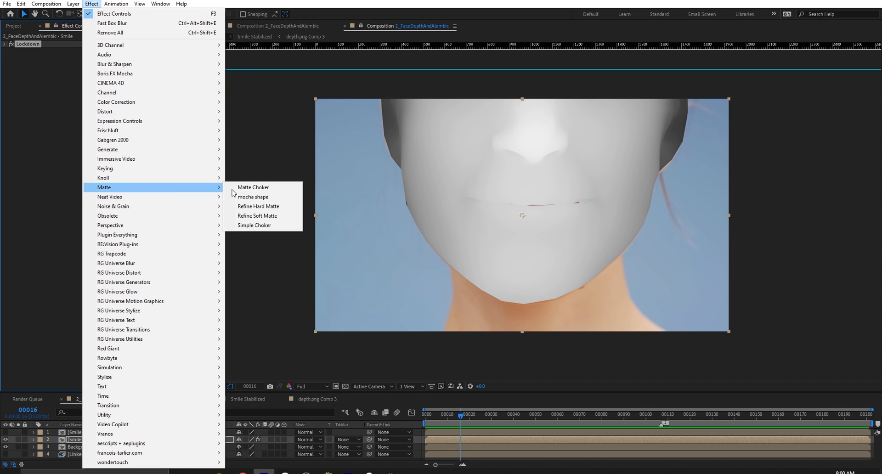
left_click(251, 227)
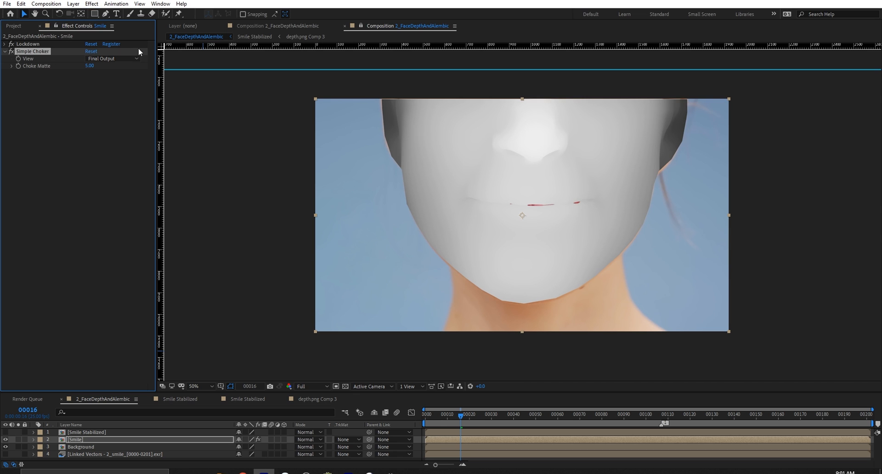
left_click(91, 3)
mouse_move(138, 64)
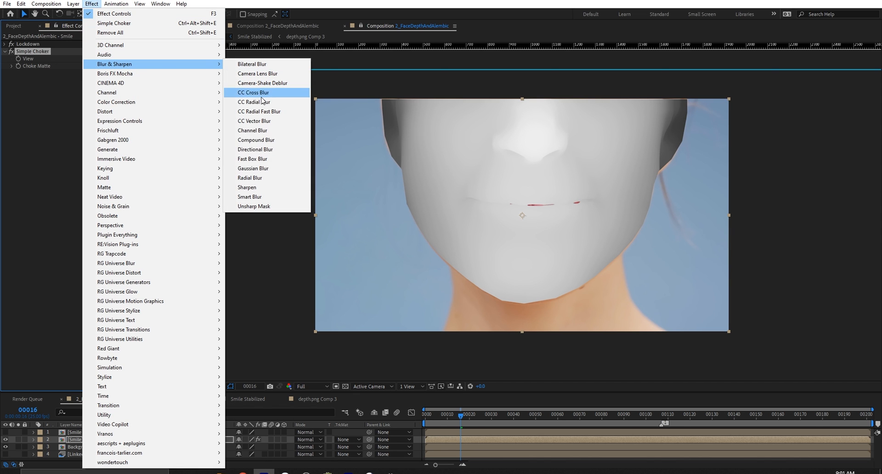
left_click(253, 159)
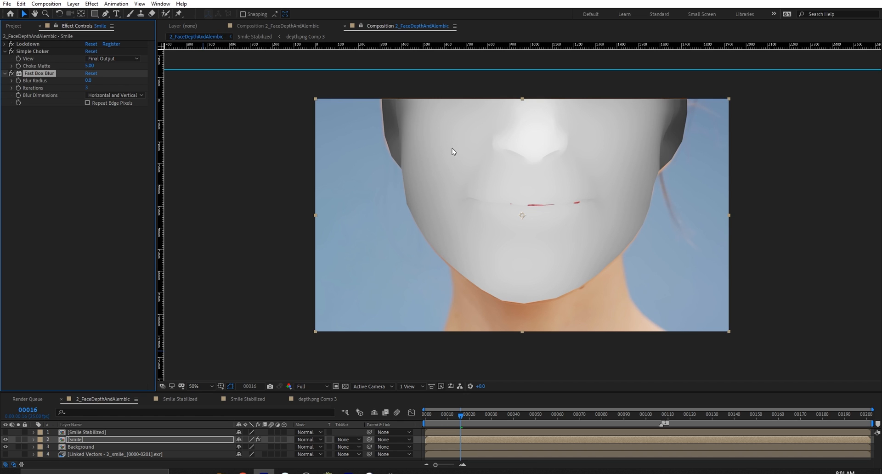
left_click(88, 81)
type("10")
key("Return")
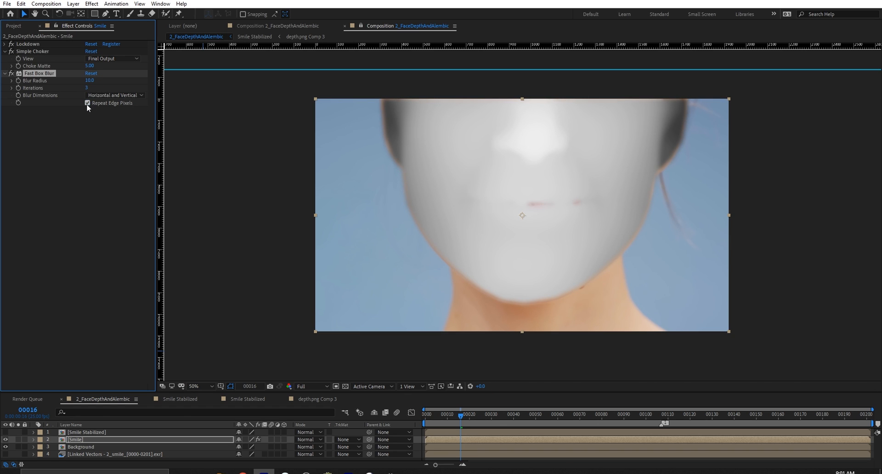
Step: Enable Repeat Edge Pixels on the Smile layer's Fast Box Blur and check the matte at frame 85
left_click(87, 103)
left_click(613, 415)
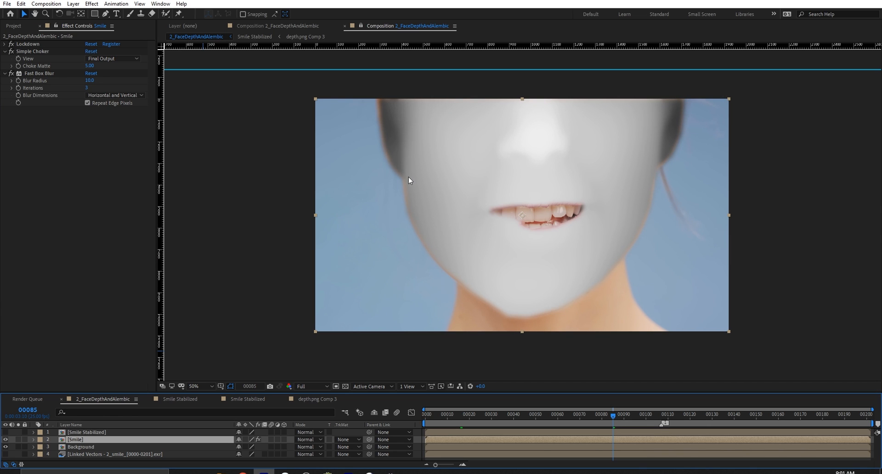
Step: Duplicate the Smile layer and set the Fast Box Blur radius of the lower copy to 30
key("ctrl+d")
left_click(82, 447)
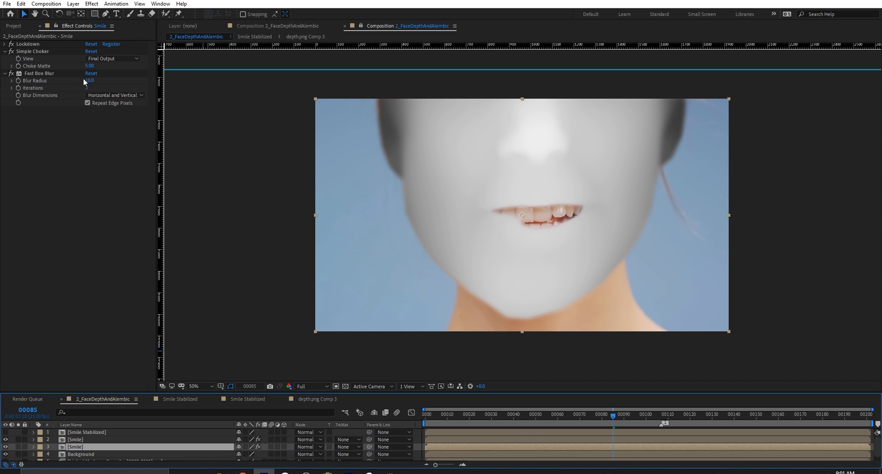
left_click(88, 81)
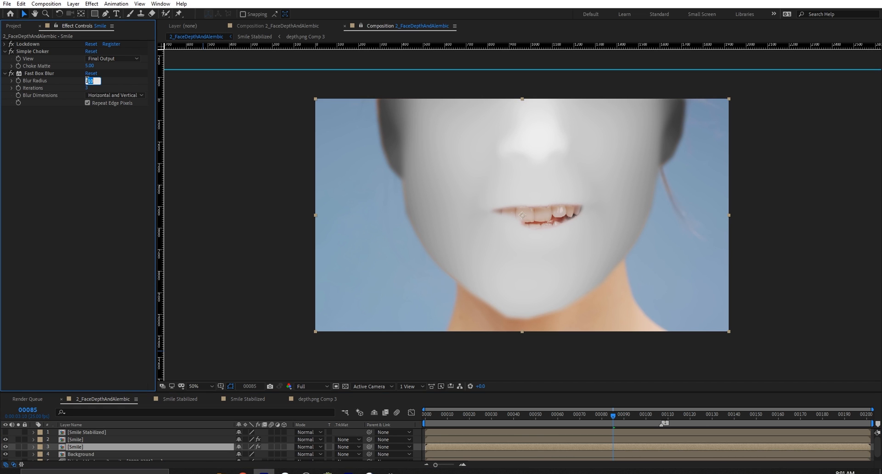
type("3")
key("Return")
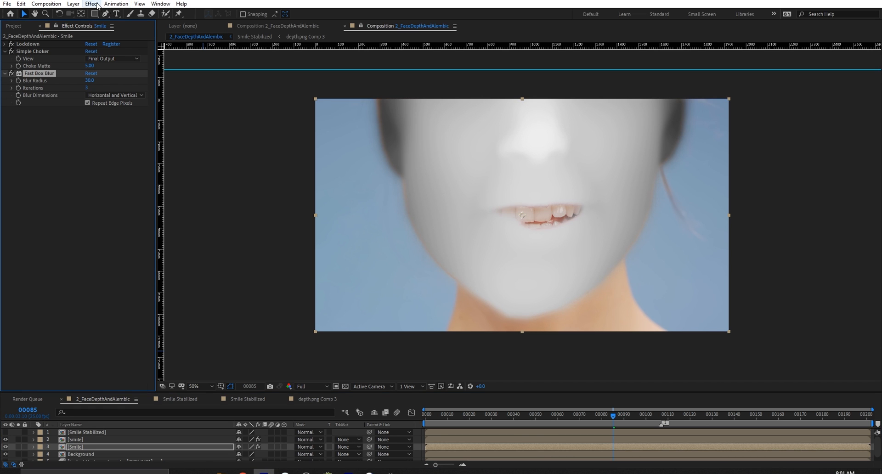
Step: Apply Curves to the lower Smile copy and push its Alpha curve to full opacity to spread the depth map's edges outward
left_click(92, 3)
mouse_move(178, 102)
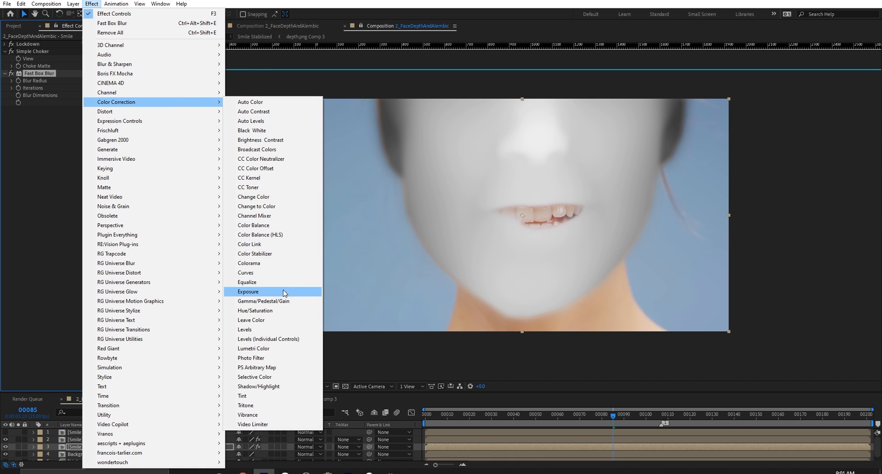
left_click(290, 274)
left_click(125, 117)
left_click(125, 165)
left_click_drag(123, 147, 2, 138)
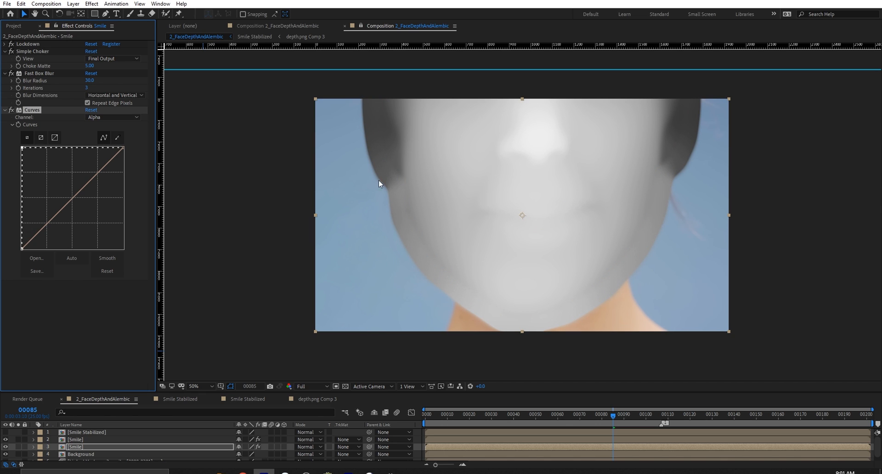
left_click(621, 416)
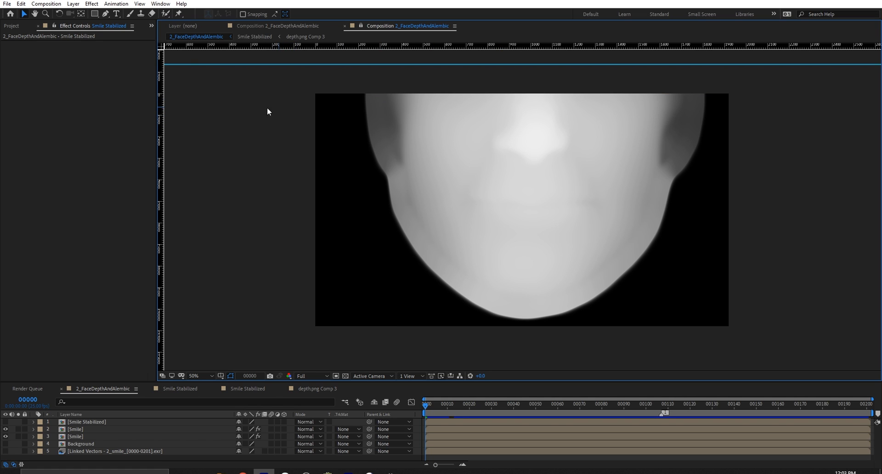
Step: Save the first frame of the depth composite as the still image depth.png
left_click(46, 4)
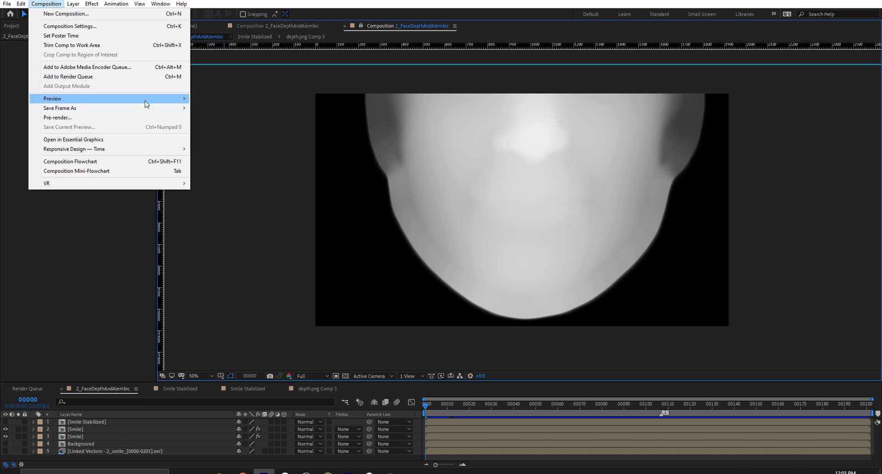
mouse_move(152, 108)
left_click(241, 110)
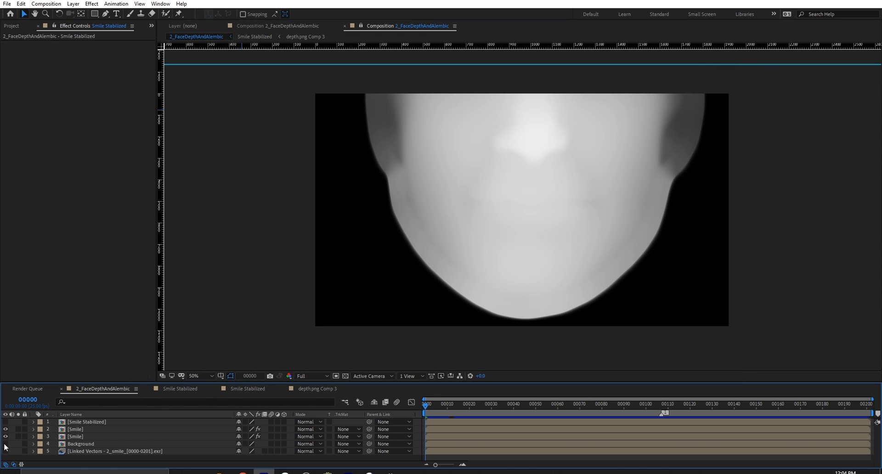
Step: Show the Background layer and hide both Smile layers so only the face footage displays
left_click(6, 444)
left_click(5, 436)
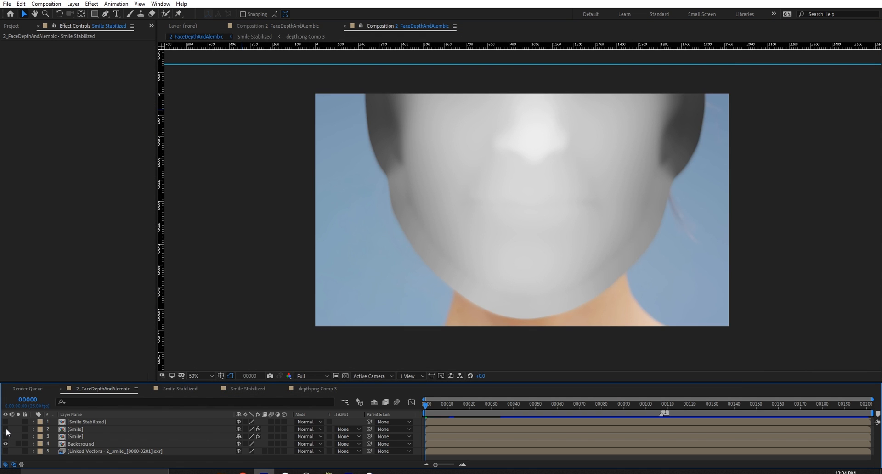
left_click(6, 429)
Step: Add the comp to the render queue and output it as the JPG sequence face_[####].jpg in the face folder
left_click(46, 4)
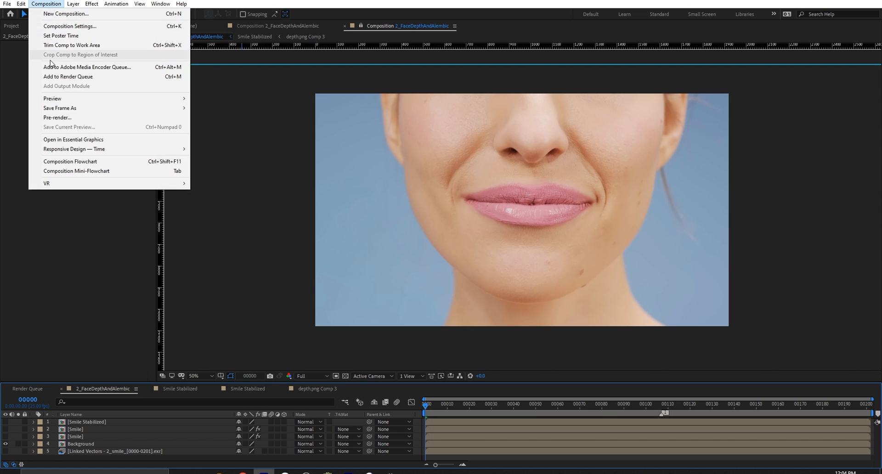
left_click(64, 77)
left_click(66, 457)
left_click(73, 298)
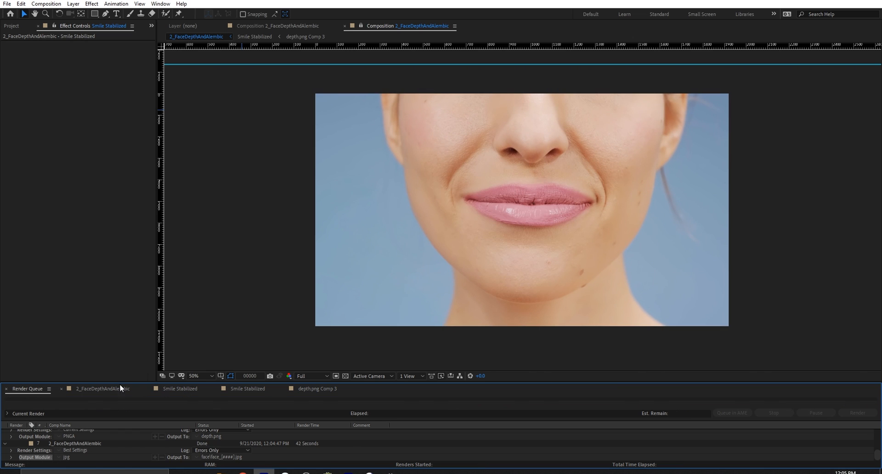
Step: Return to the 2_FaceDepthAndAlembic comp and export the upper Smile layer's Lockdown mesh to Alembic as facemesh.abc
left_click(103, 389)
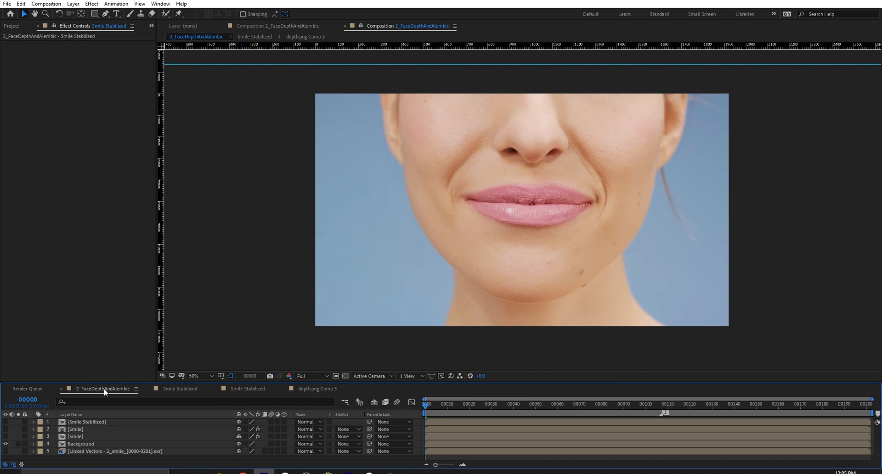
left_click(88, 438)
left_click(83, 430)
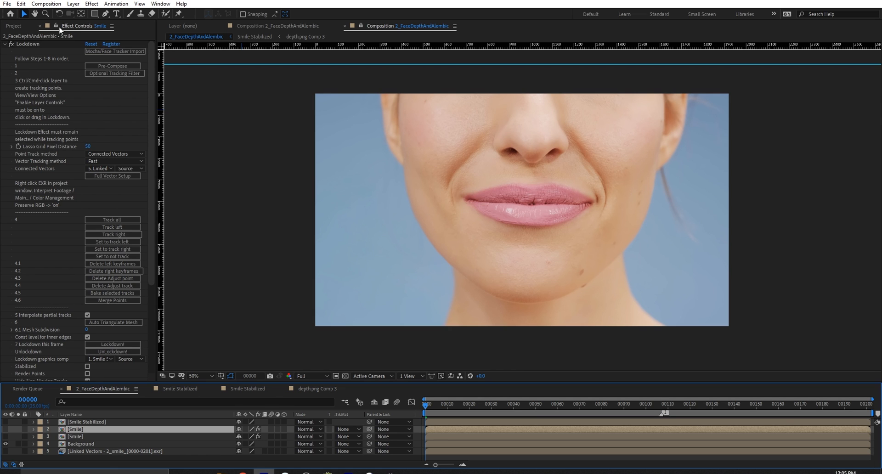
left_click(34, 46)
scroll(50, 194, "down", 6)
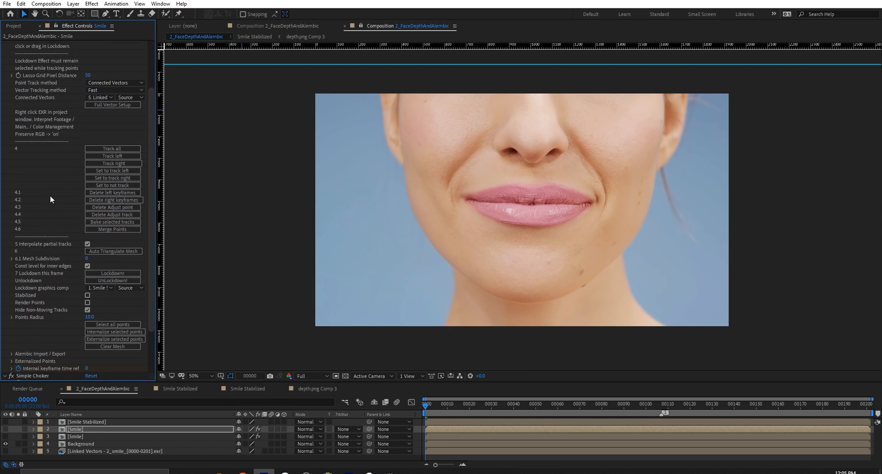
left_click(11, 304)
scroll(12, 306, "down", 2)
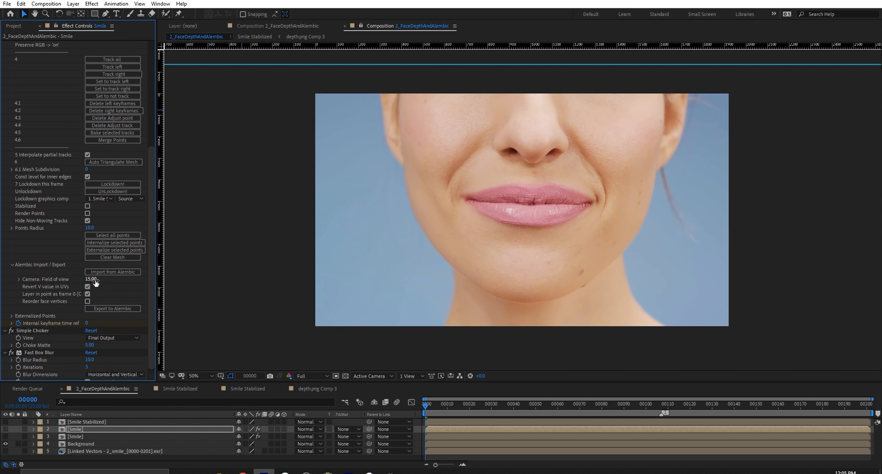
key("Return")
left_click(119, 309)
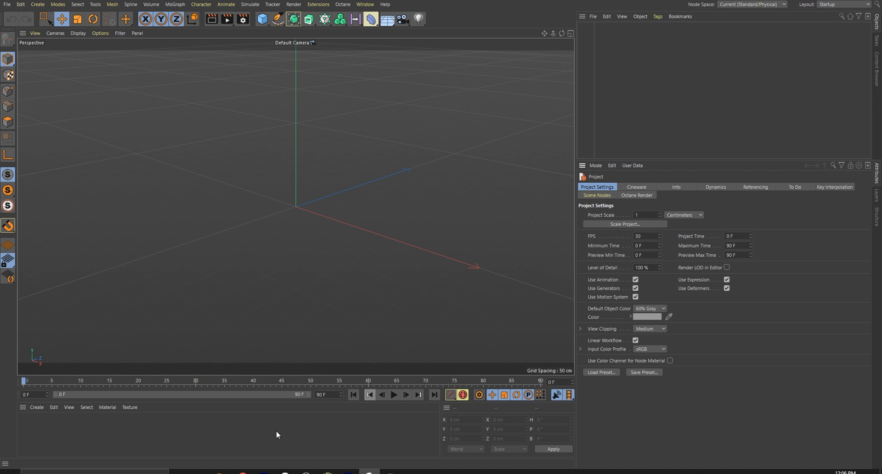
Step: Bring facemesh.abc from the tempTutorial folder into the empty Cinema 4D scene
left_click(215, 472)
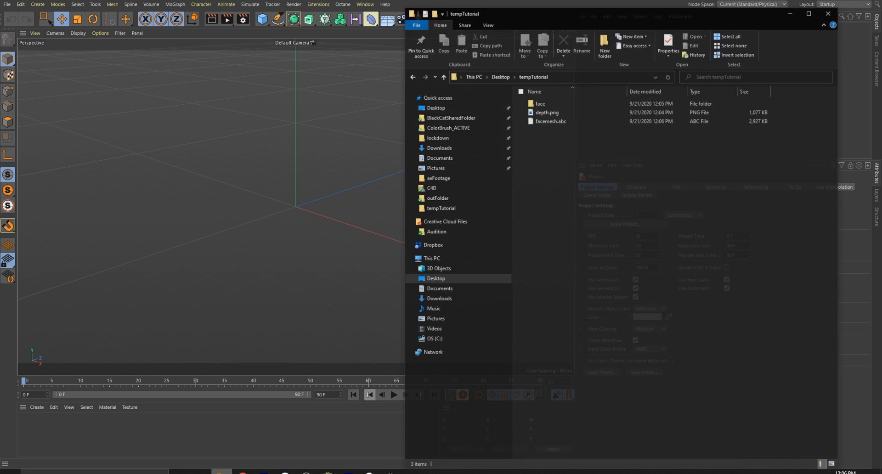
left_click_drag(564, 107, 267, 131)
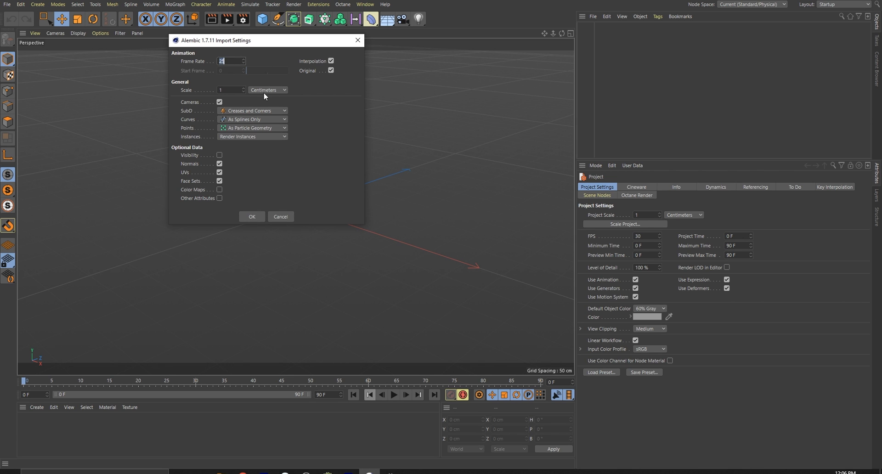
Step: Switch to After Effects and check the frame rate in the composition settings
left_click(264, 473)
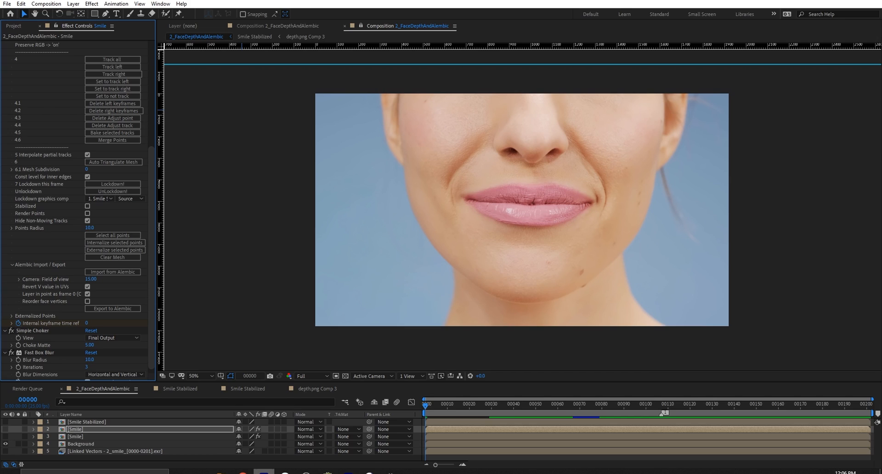
key("ctrl+k")
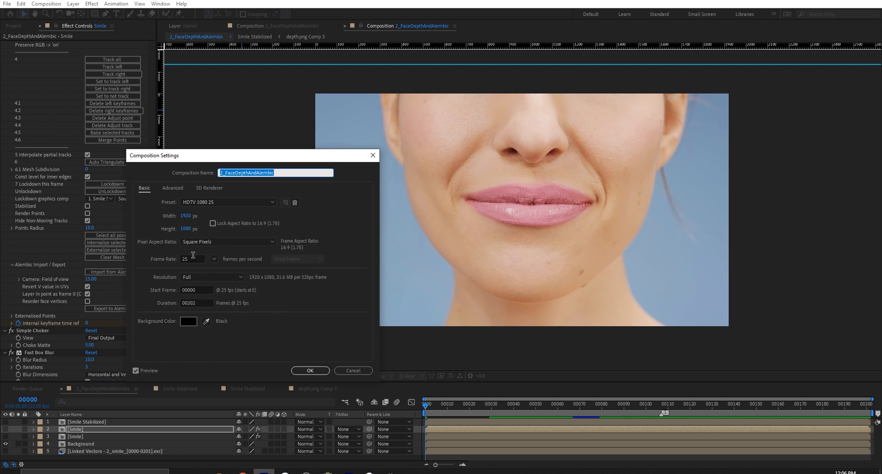
left_click(342, 370)
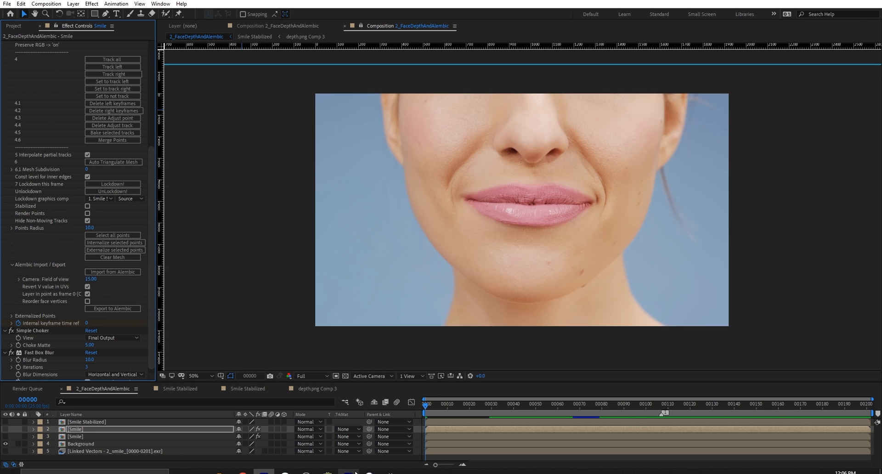
Step: Back in Cinema 4D, import the Alembic at 25 fps and set the project's end frame to 201
left_click(370, 472)
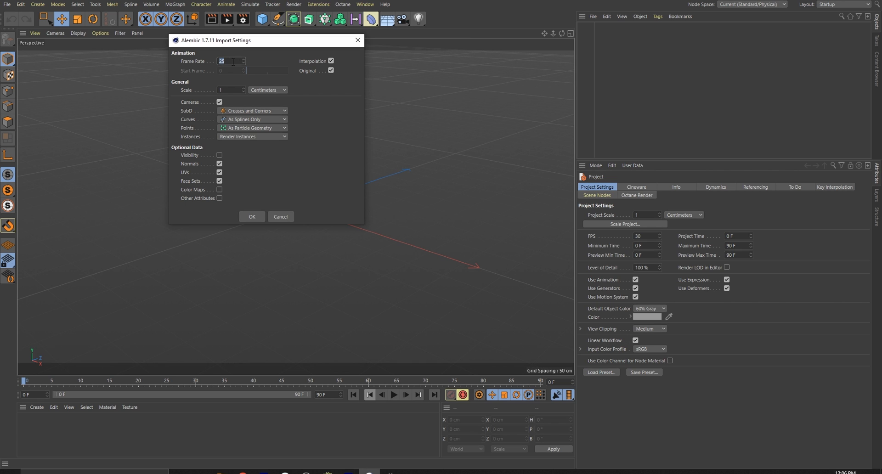
left_click(252, 217)
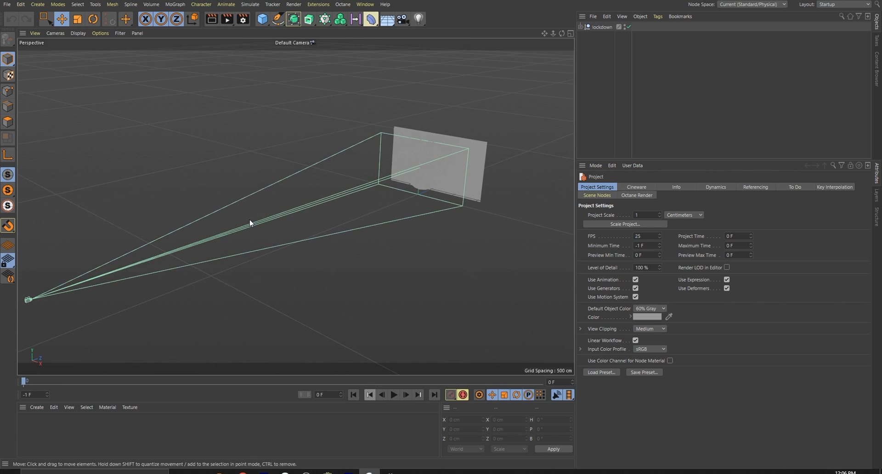
left_click(336, 397)
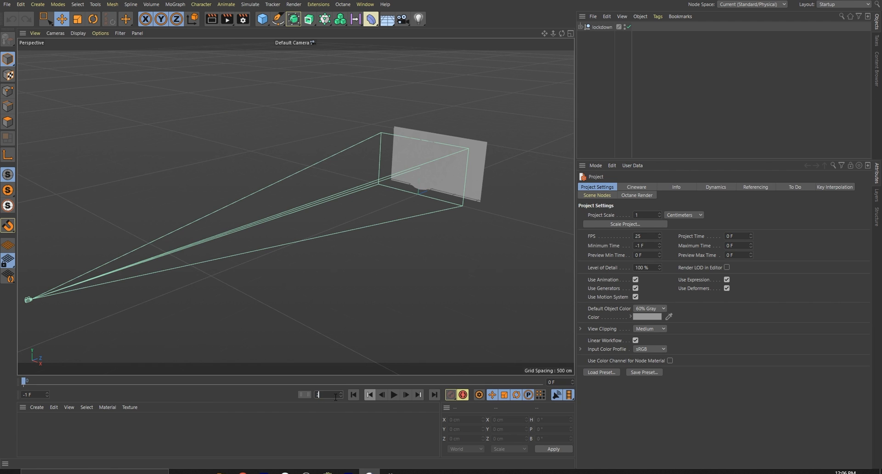
type("201")
key("Return")
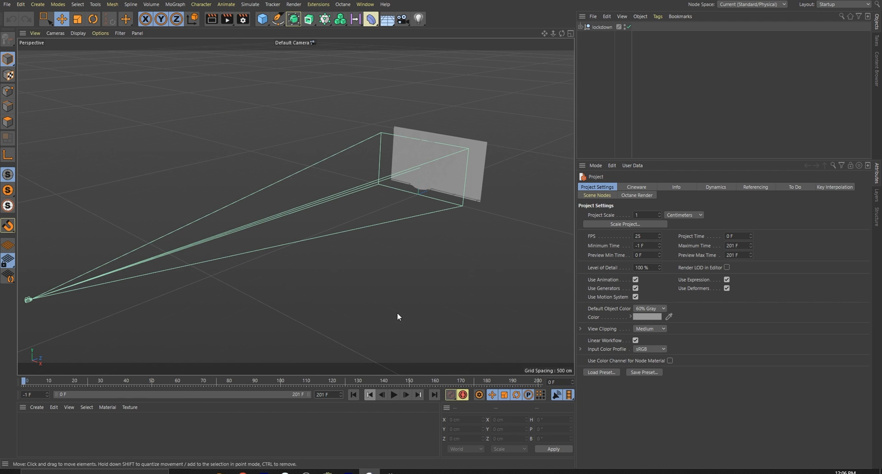
Step: Expand the lockdown hierarchy and disable the background object under the camera
left_click(582, 26)
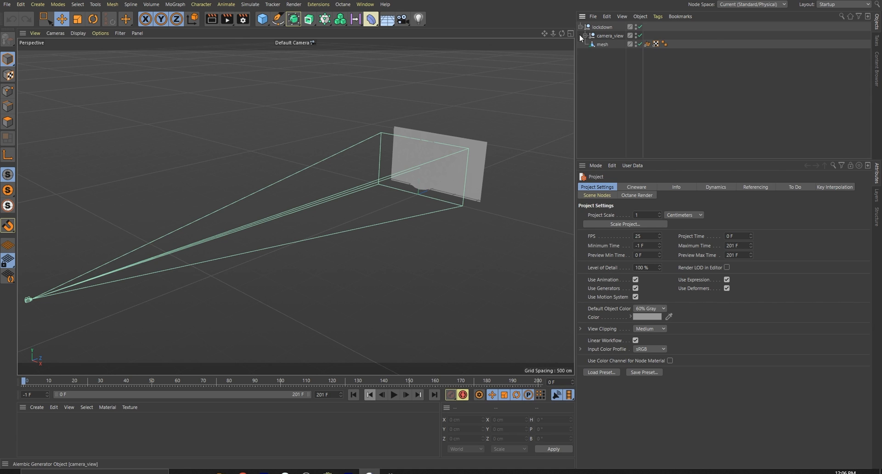
left_click(585, 36)
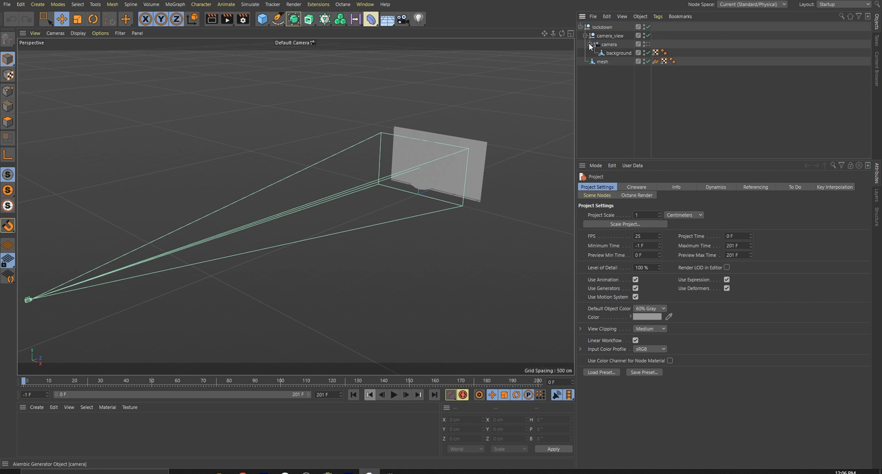
left_click(649, 53)
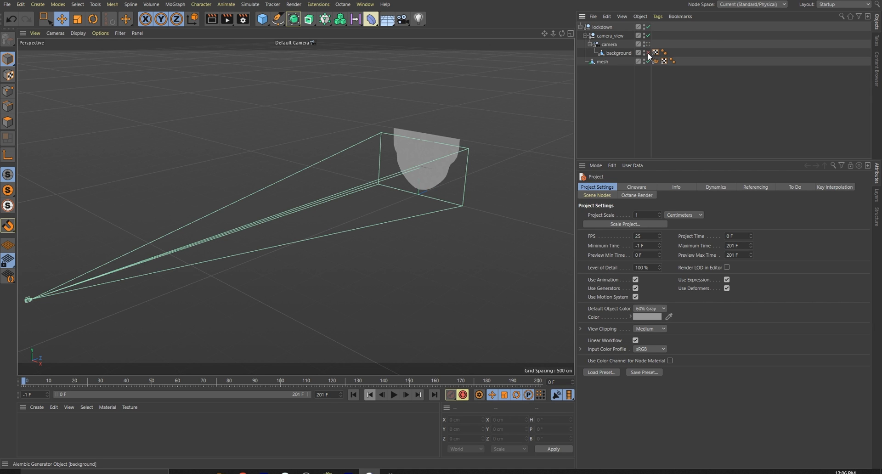
Step: Convert the imported Alembic face mesh into an editable polygon object
left_click(597, 62)
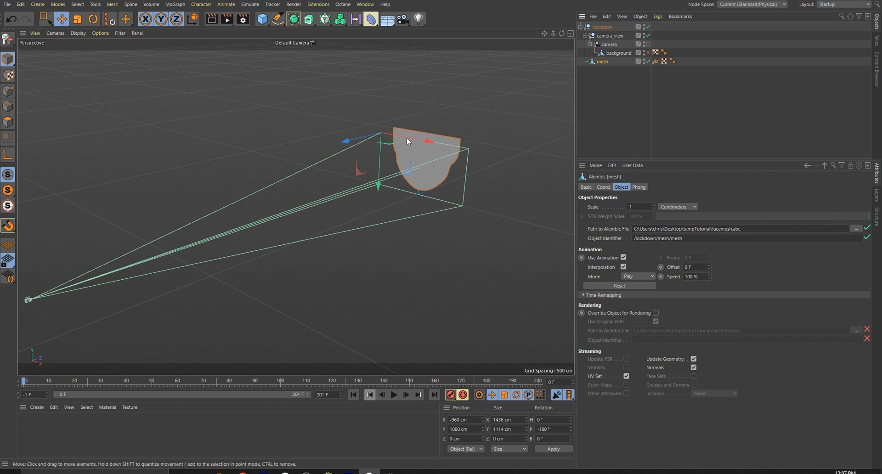
scroll(495, 136, "up", 5)
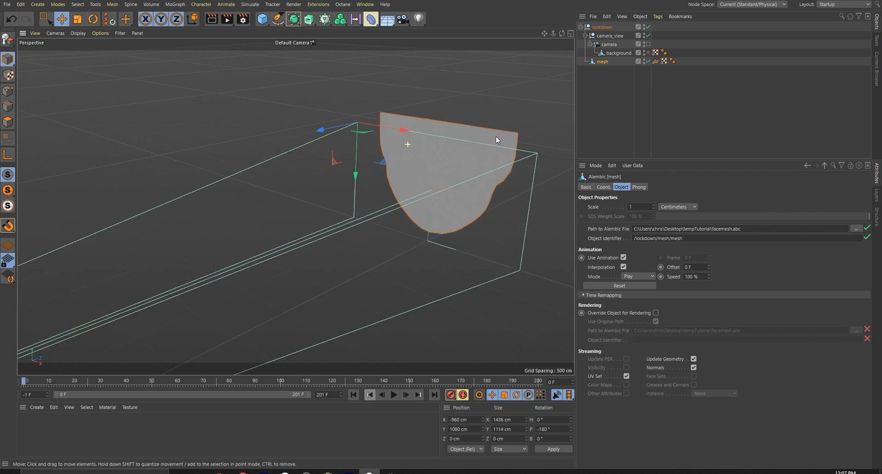
left_click(7, 40)
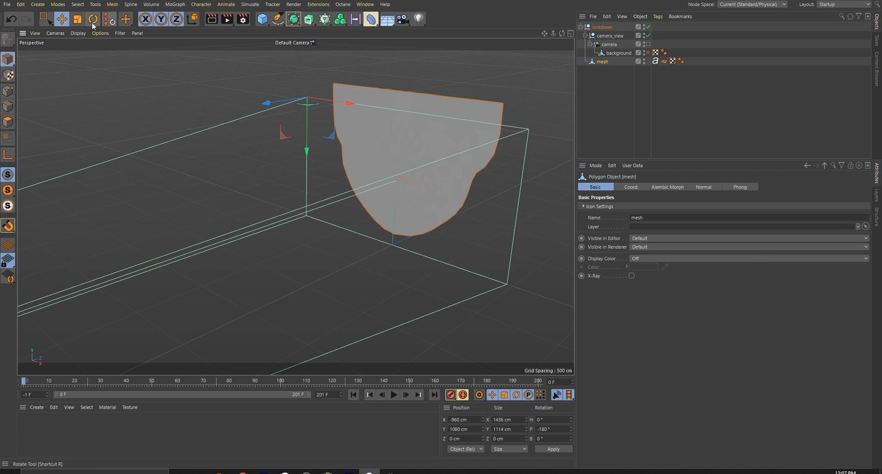
Step: Display shading lines over the face mesh and scrub the timeline to examine its animation
left_click(64, 33)
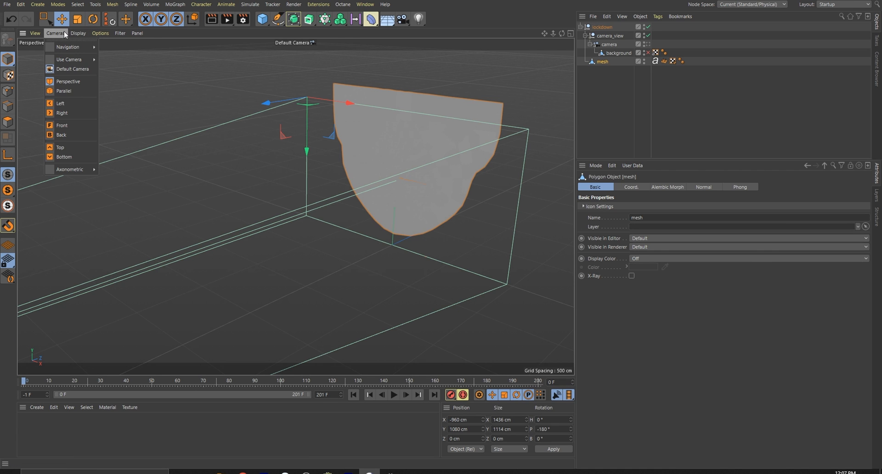
left_click(75, 34)
left_click(92, 57)
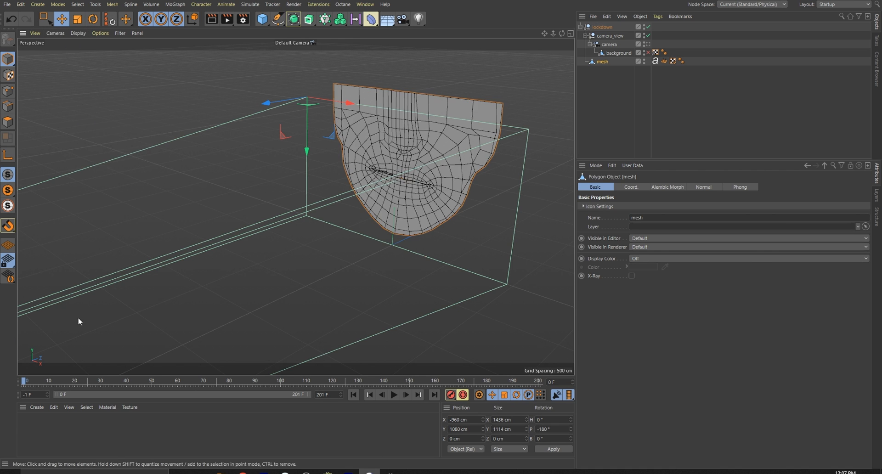
left_click_drag(25, 381, 1, 414)
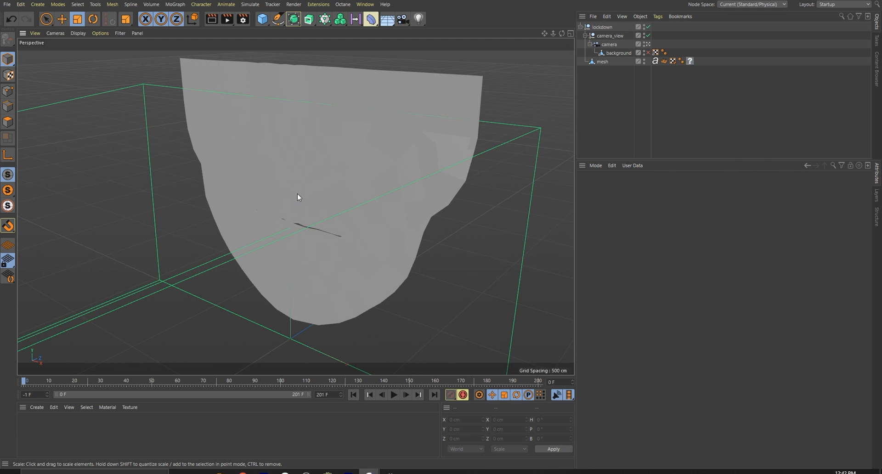
Step: Enable Backface Culling in the viewport to check the face mesh for flipped polygons
scroll(297, 194, "up", 3)
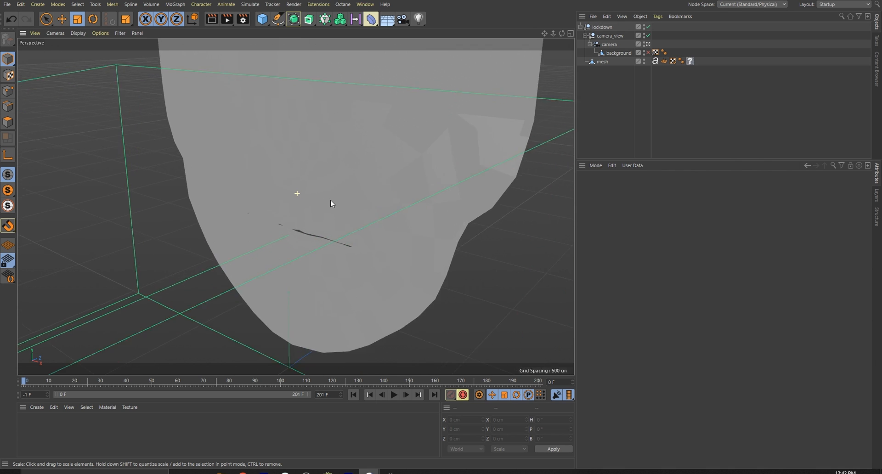
scroll(330, 200, "up", 2)
left_click(101, 33)
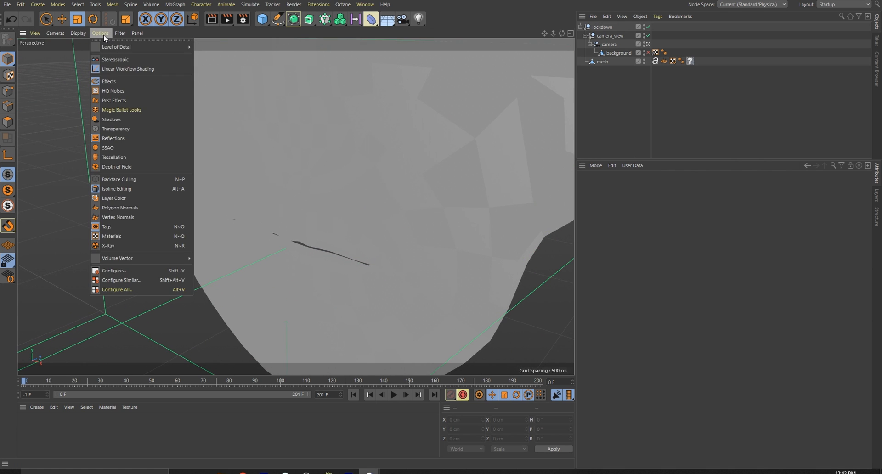
left_click(140, 180)
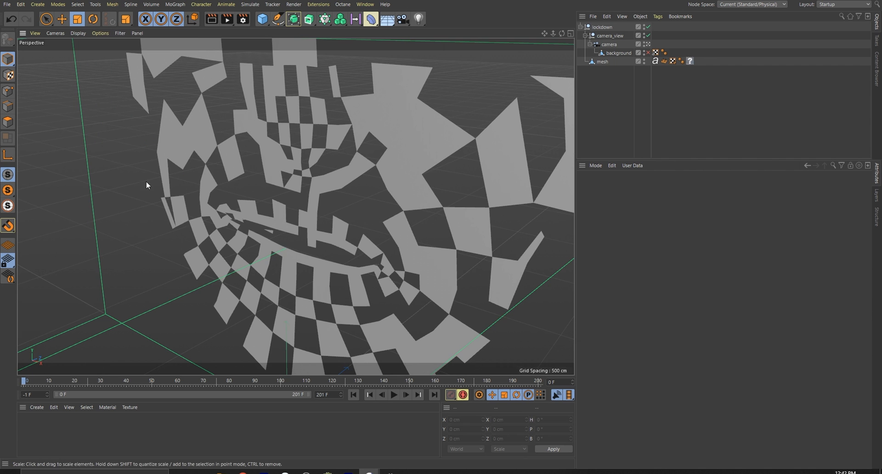
scroll(333, 206, "down", 2)
mouse_move(329, 202)
left_mouse_down("alt")
mouse_move(140, 173)
mouse_move(347, 186)
mouse_move(325, 193)
left_mouse_up("alt")
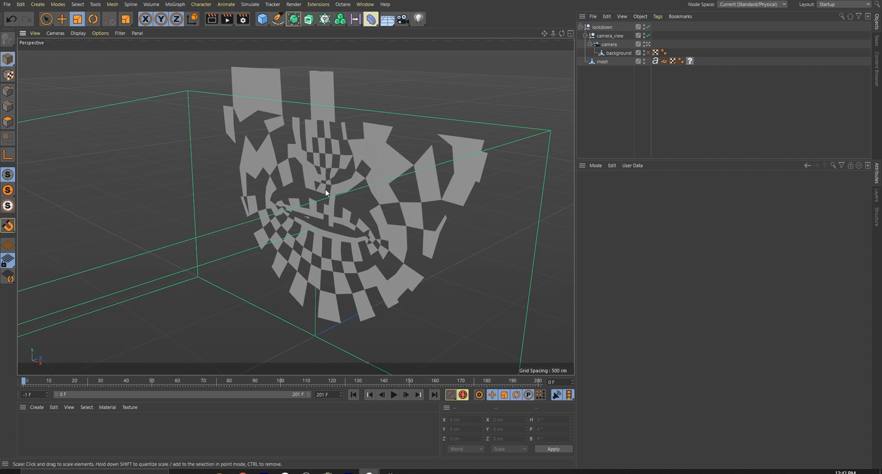
Step: Align the normals of the whole face mesh
left_click(605, 62)
left_click(113, 4)
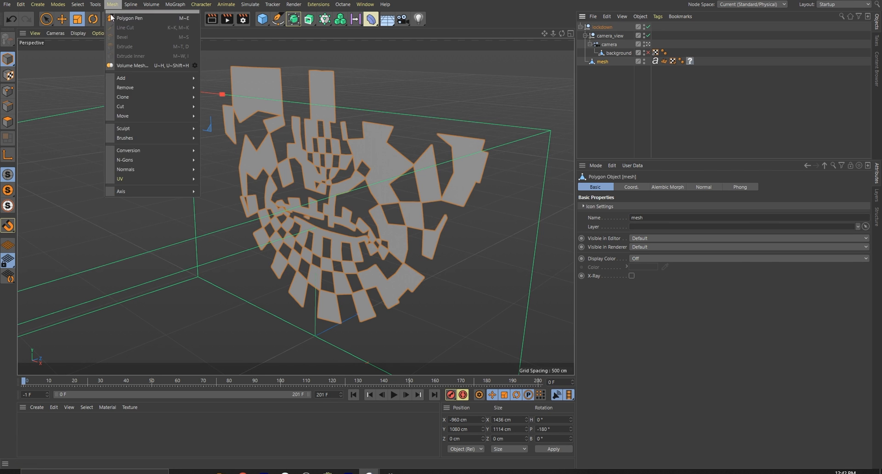
mouse_move(182, 170)
left_click(215, 173)
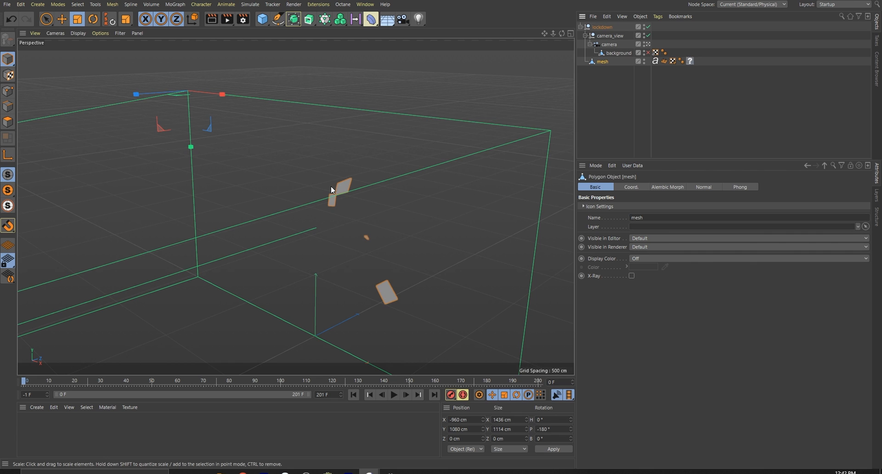
Step: Select the three stray polygons near the nose and chin and reverse their normals
left_click(8, 121)
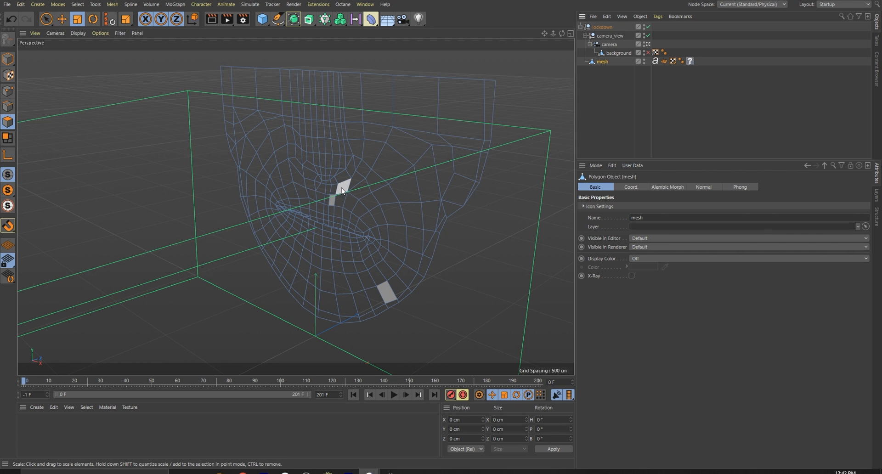
left_click(47, 19)
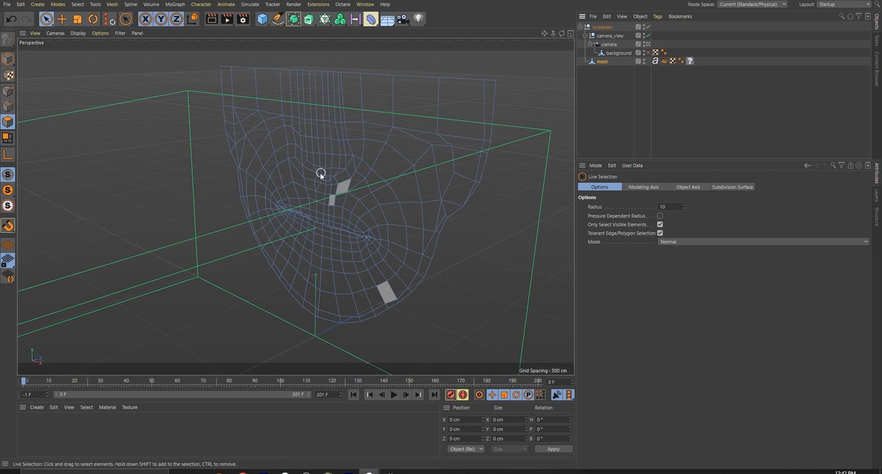
left_click(344, 187)
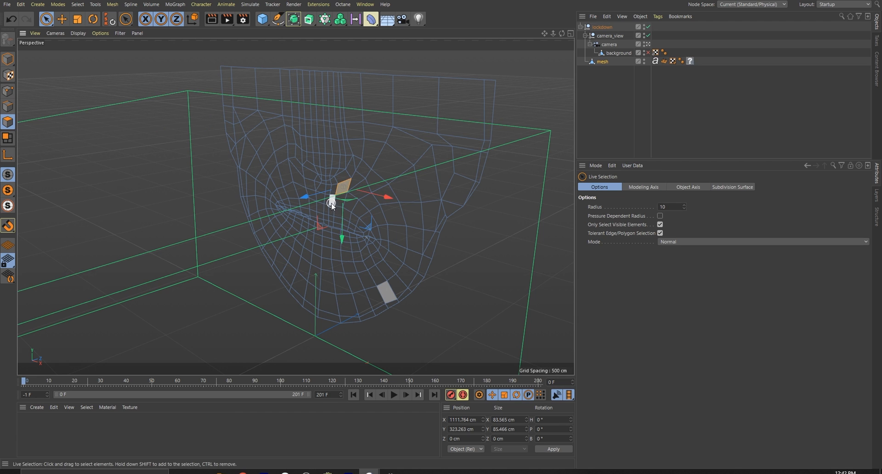
left_click(386, 292, "shift")
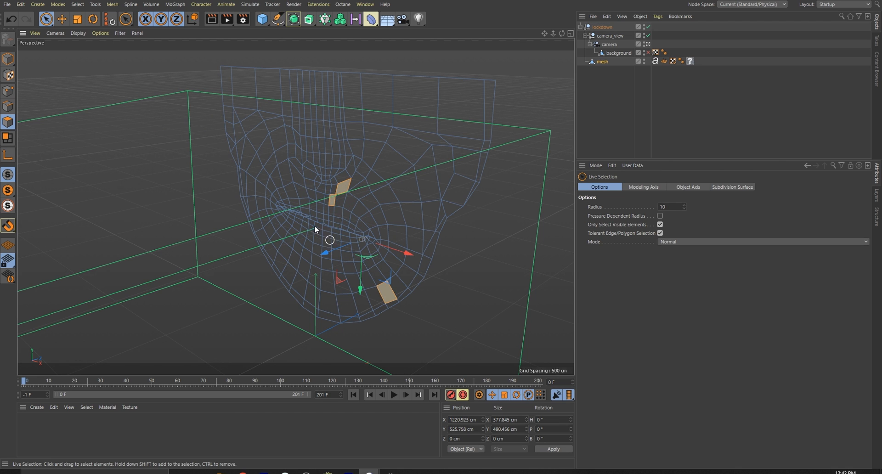
left_click(113, 6)
mouse_move(184, 170)
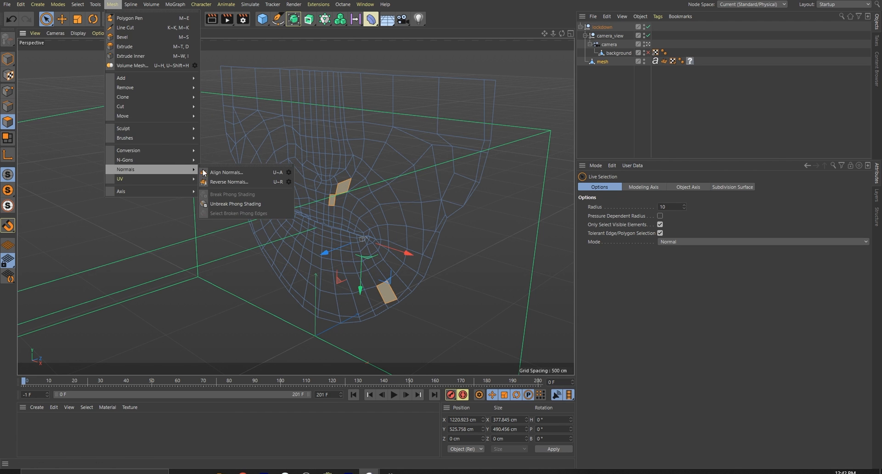
left_click(228, 182)
Step: Reverse the normals of the entire face mesh and inspect it from both sides
left_click(7, 59)
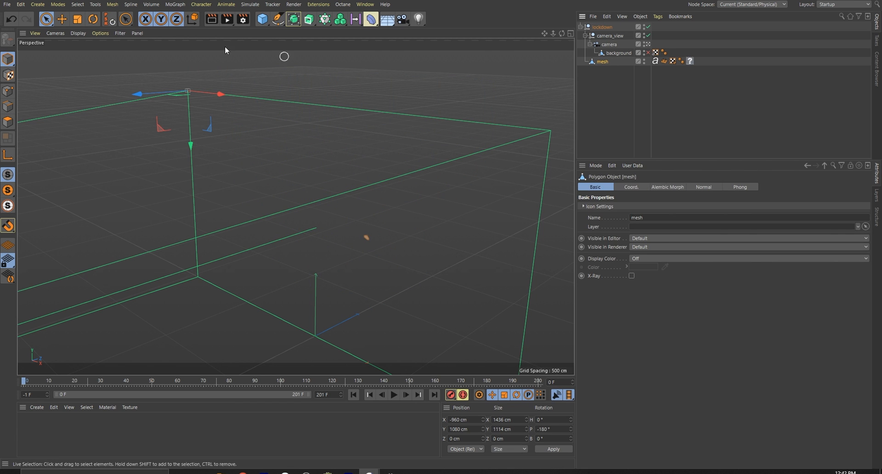
mouse_move(263, 143)
left_mouse_down("alt")
mouse_move(163, 139)
mouse_move(305, 136)
left_mouse_up("alt")
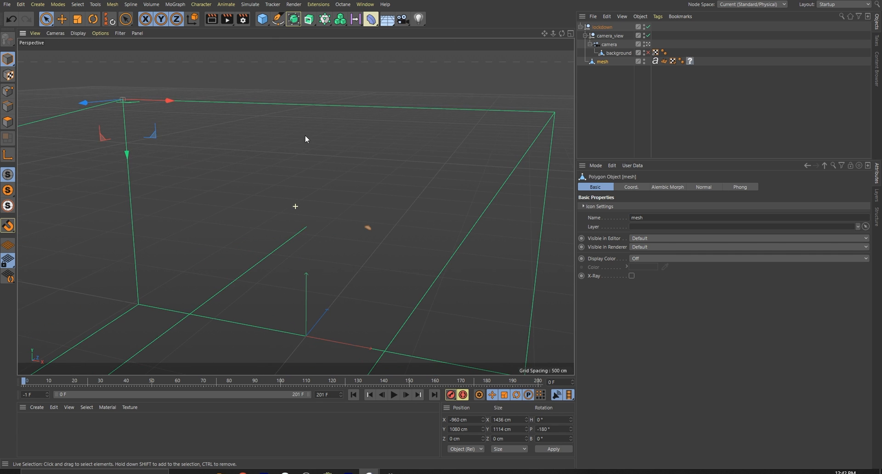
left_click(112, 4)
mouse_move(174, 173)
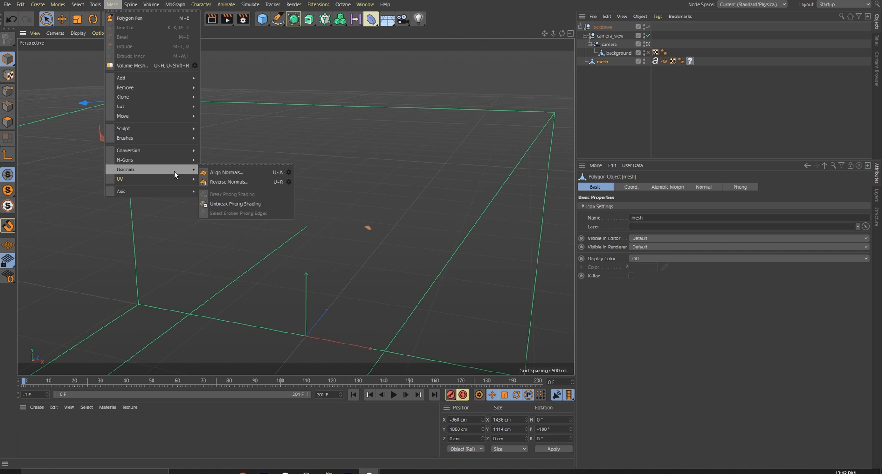
left_click(225, 181)
left_click(176, 197)
left_click_drag(176, 196, 123, 185, "alt")
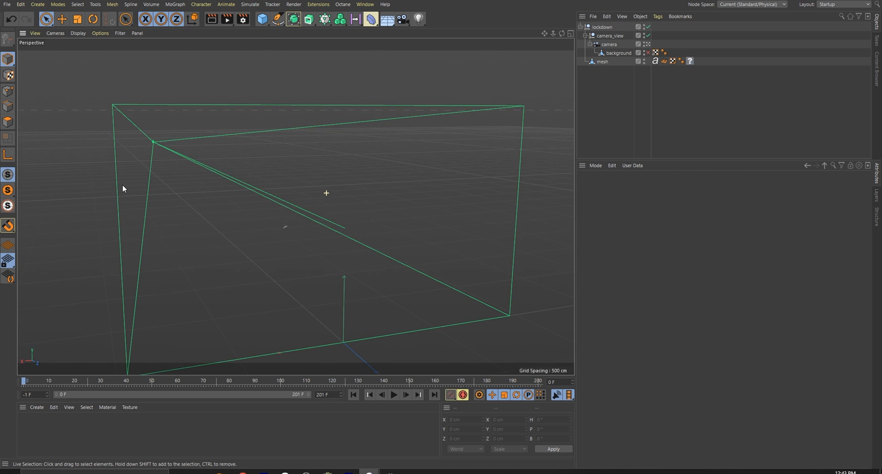
right_click_drag(122, 186, 448, 223, "alt")
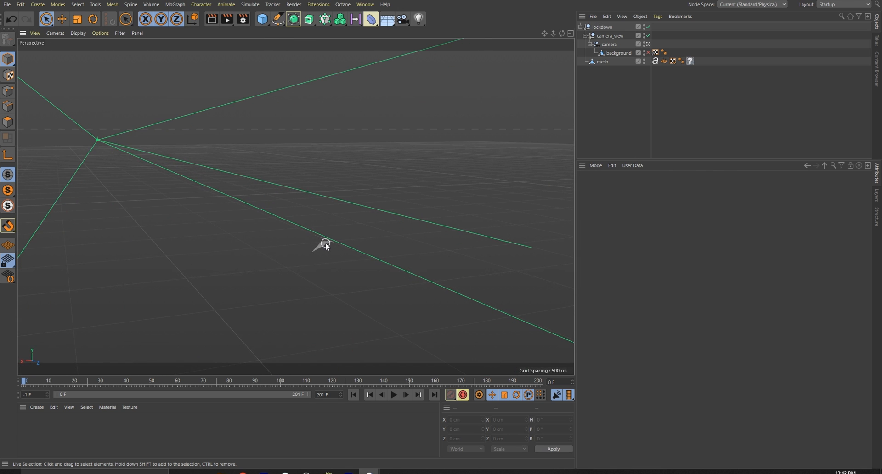
left_click_drag(326, 244, 476, 244, "alt")
right_click_drag(412, 233, 252, 250, "alt")
Step: Delete the face mesh's Normal tag and display the mesh with Gouraud Shading (Lines)
left_click(664, 61)
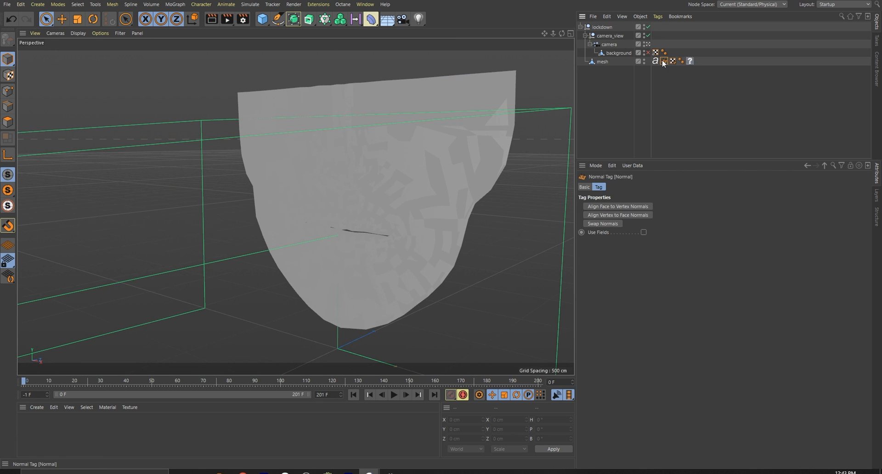
key("Delete")
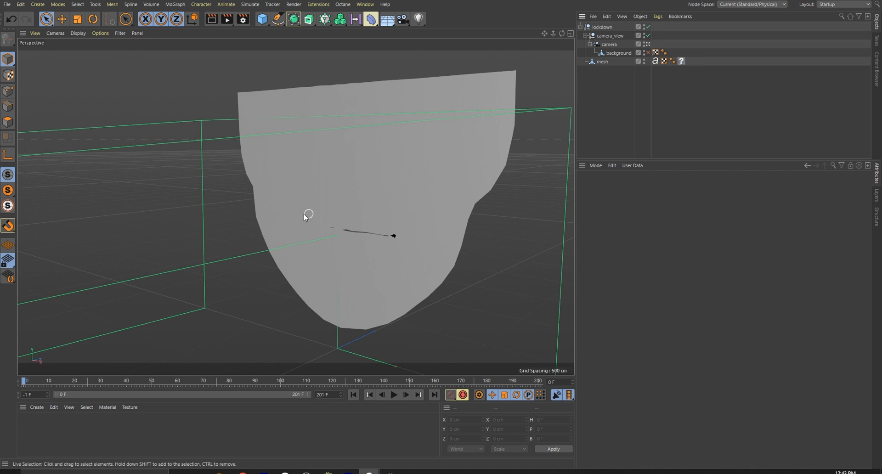
left_click(72, 38)
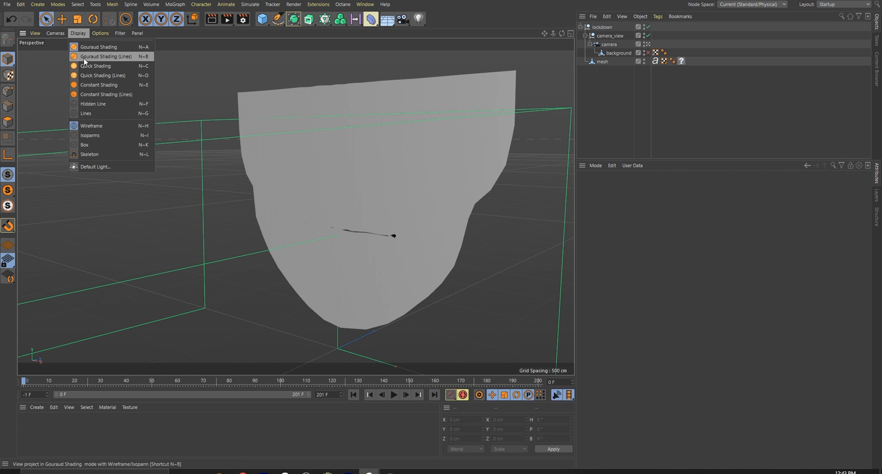
left_click(85, 56)
left_click_drag(24, 382, 2, 394)
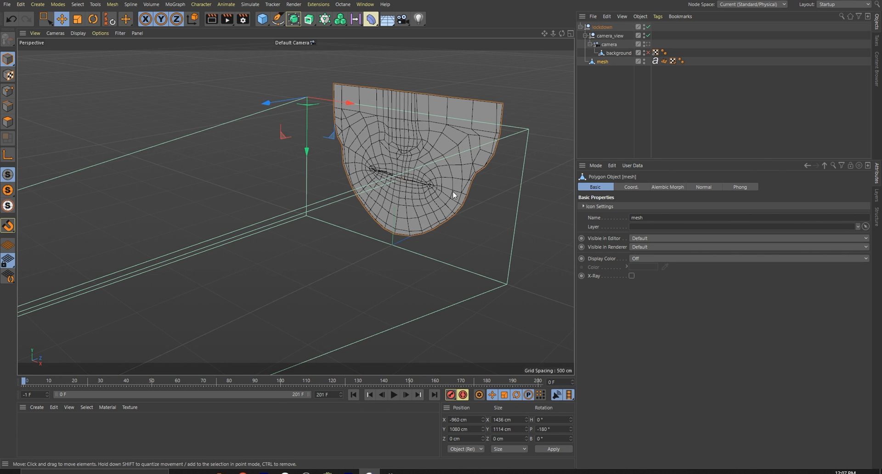
Step: Create a new default material and disable its Reflectance channel
left_click(36, 408)
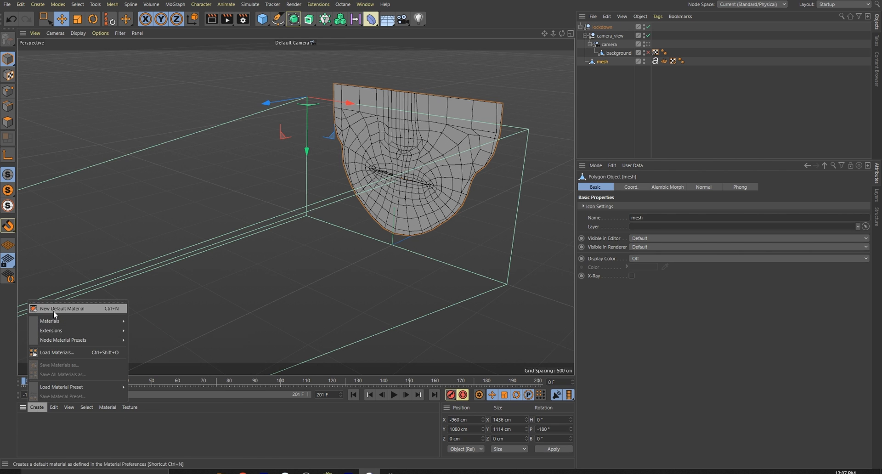
left_click(51, 306)
double_click(27, 432)
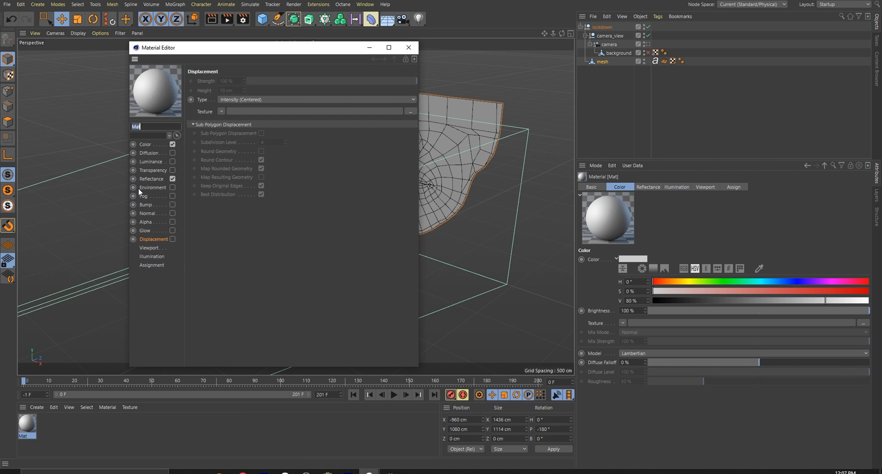
left_click(173, 179)
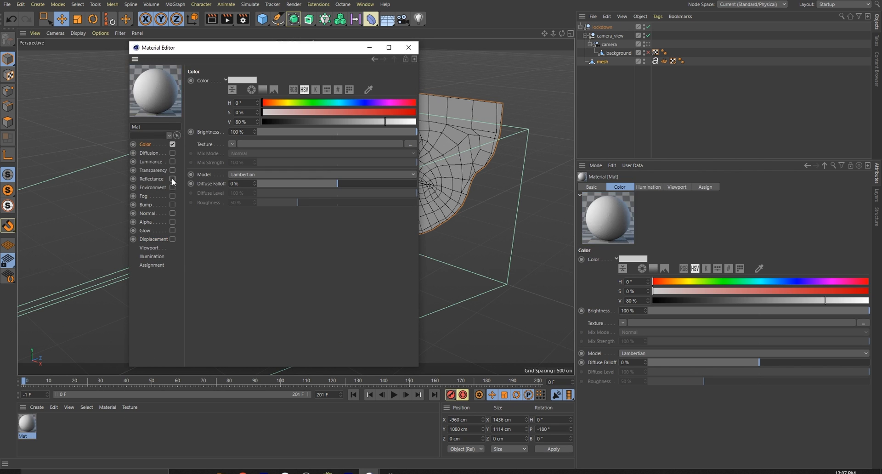
Step: Load face_0000.jpg from the face folder as the Color texture, without copying it to the project location
left_click(304, 145)
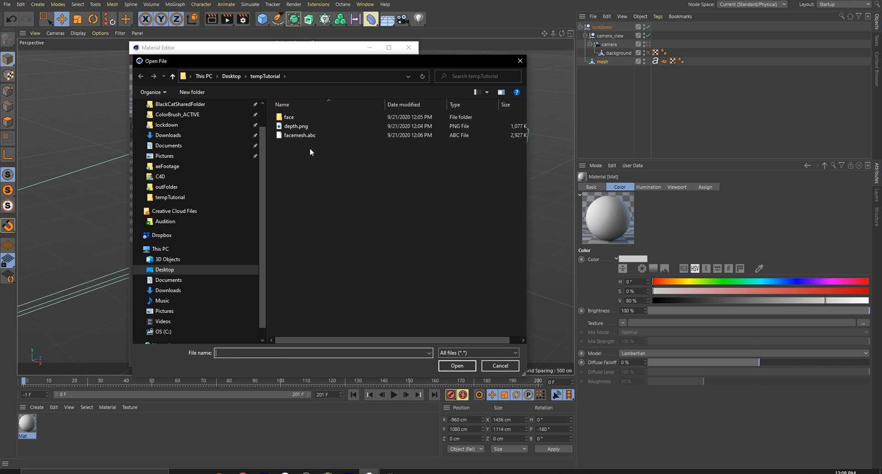
double_click(287, 117)
left_click(290, 127)
left_click(463, 368)
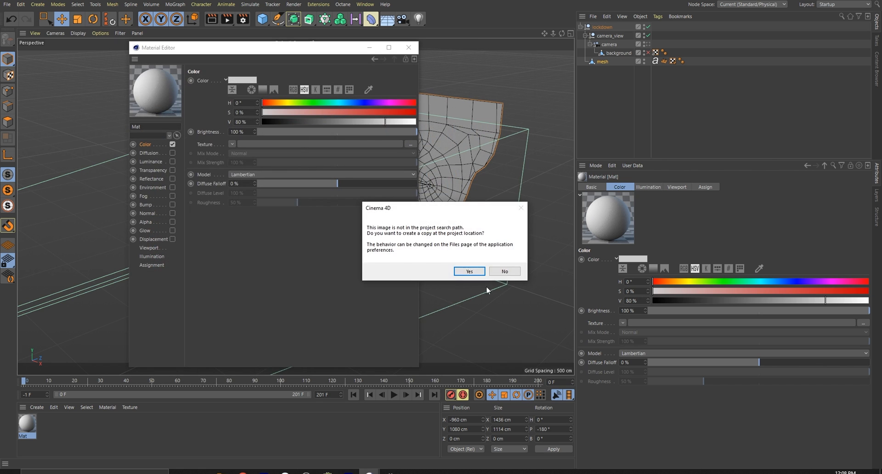
left_click(508, 270)
Step: Calculate the color texture's animation range as movie frames 0 to 201 at 25 fps and close the material editor
left_click(271, 144)
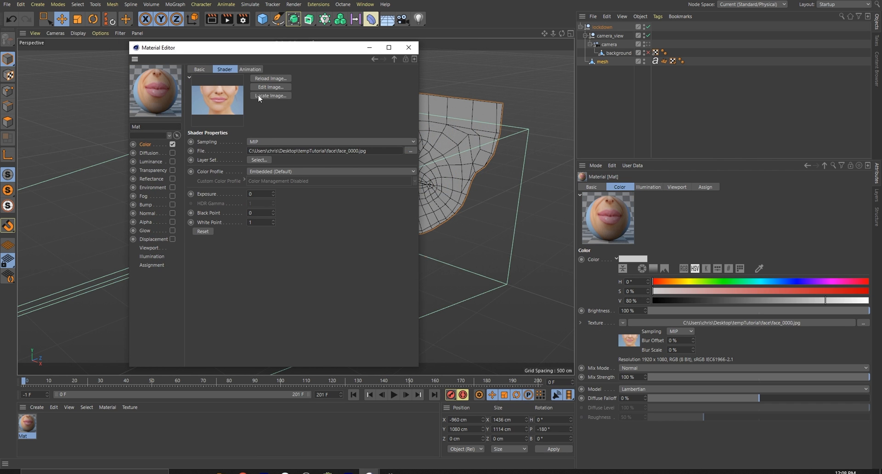
left_click(206, 219)
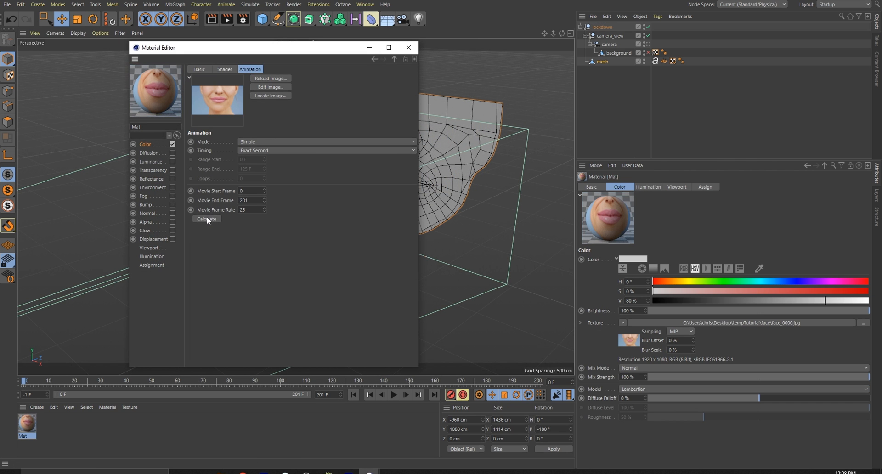
left_click(409, 47)
Step: Apply the face material to the mesh and scrub to frame 176 to check how the texture follows it
left_click_drag(318, 200, 406, 121)
left_click_drag(27, 384, 478, 424)
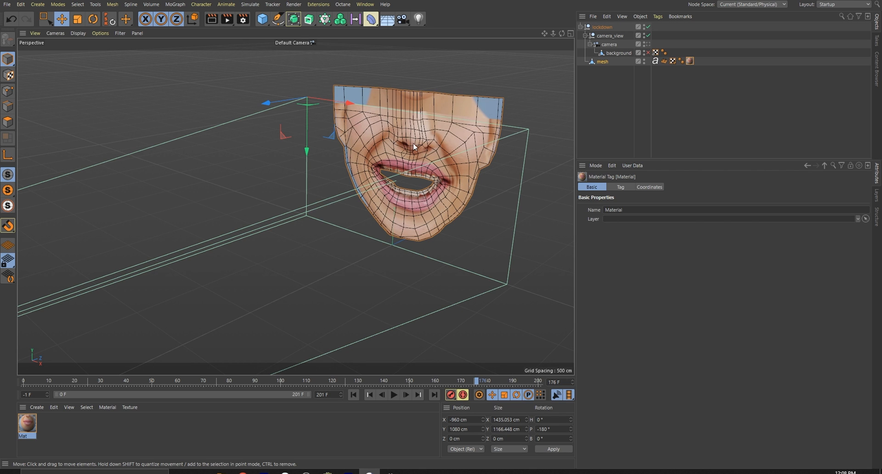
Step: Convert the imported Alembic camera into an editable camera object
left_click(609, 45)
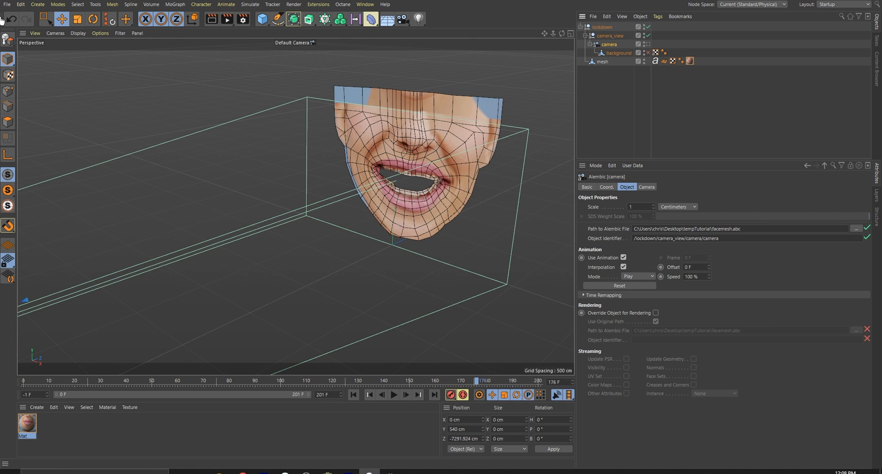
left_click(8, 39)
left_click(590, 44)
Step: Project the mesh material with Camera Mapping through the camera object at the calculated film aspect, and scrub the timeline to check it
left_click(690, 60)
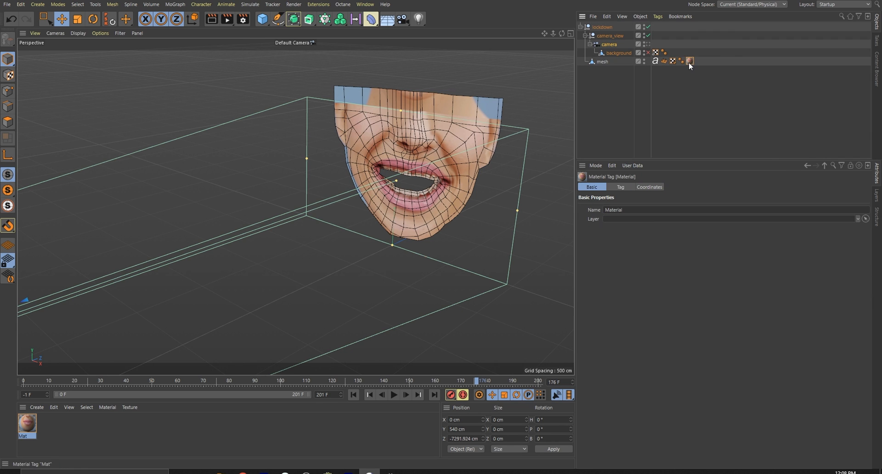
left_click(621, 188)
left_click(648, 224)
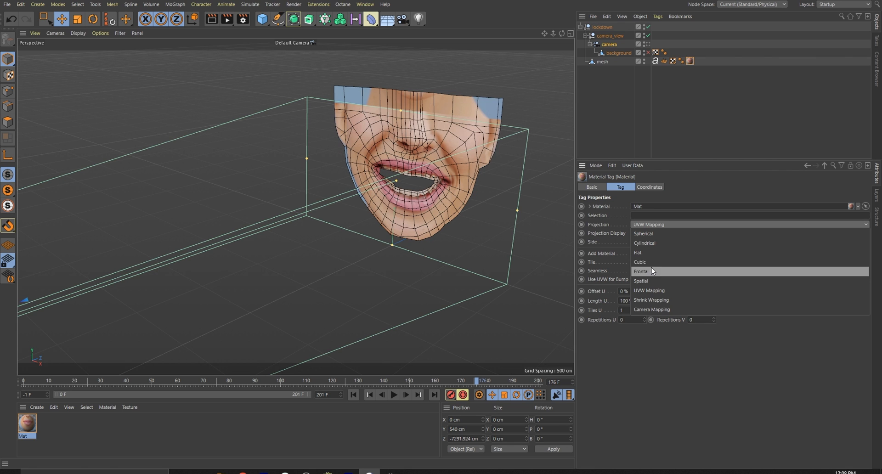
left_click(661, 308)
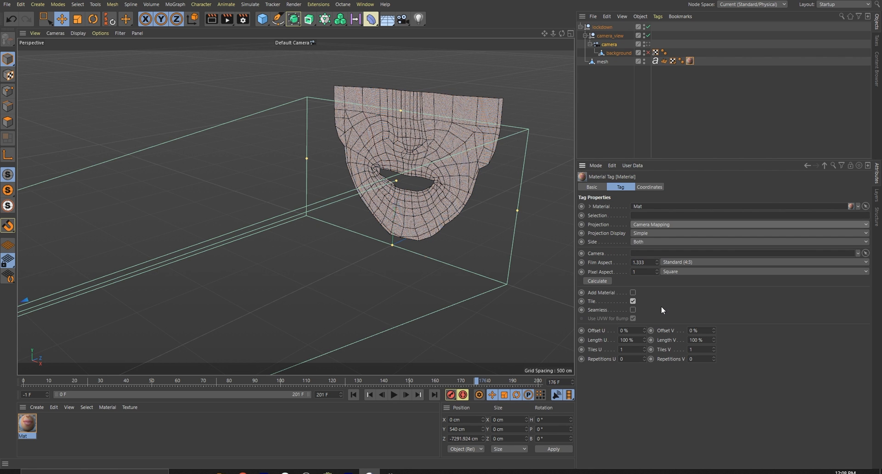
left_click_drag(609, 44, 663, 260)
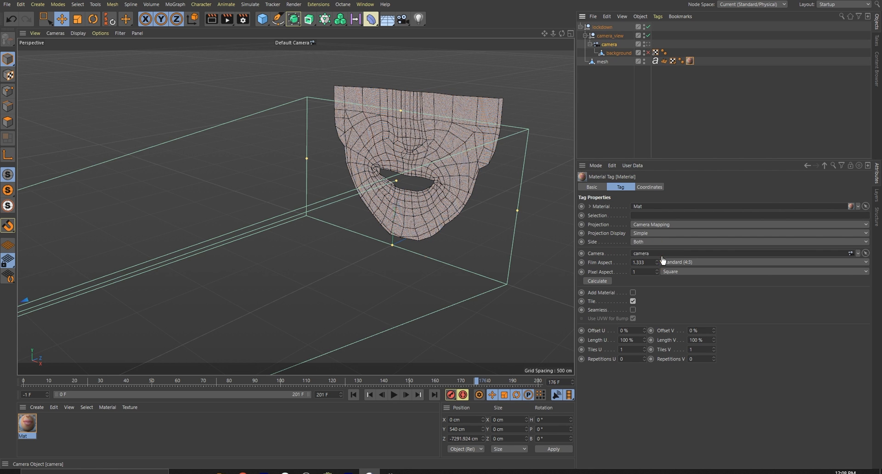
left_click(597, 281)
left_click(31, 381)
left_click_drag(40, 384, 391, 404)
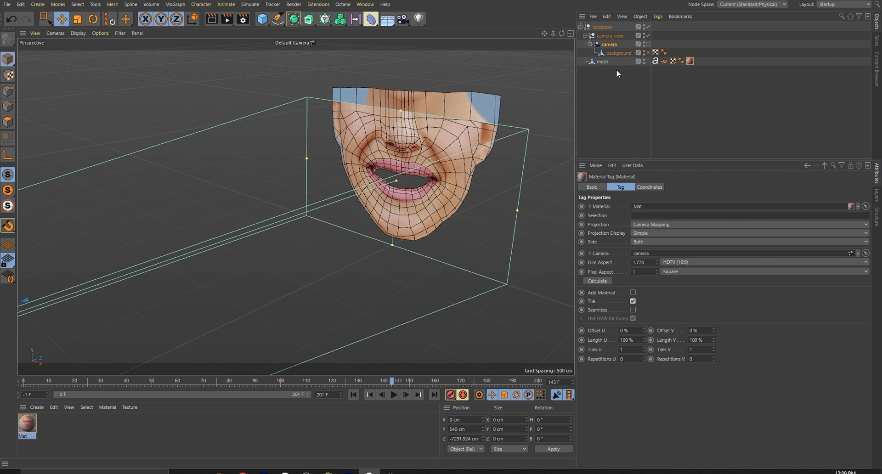
Step: Add a Displacer deformer and parent it under the mesh
left_click(371, 20)
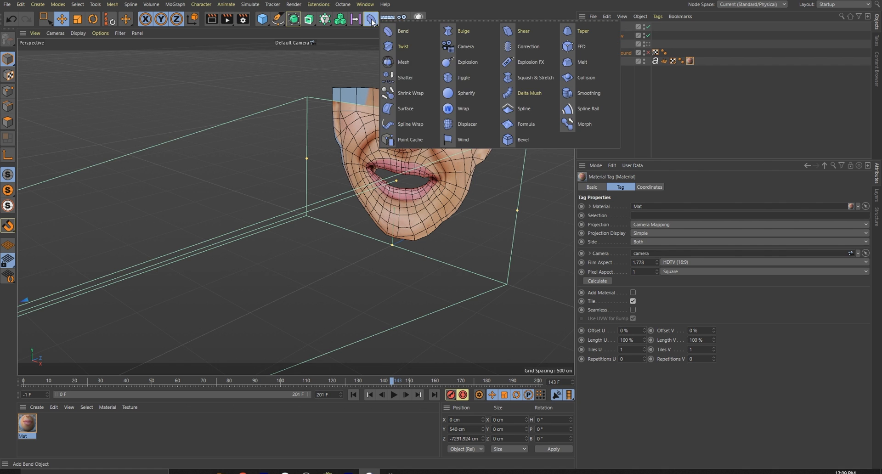
left_click(460, 124)
left_click_drag(602, 29, 603, 70)
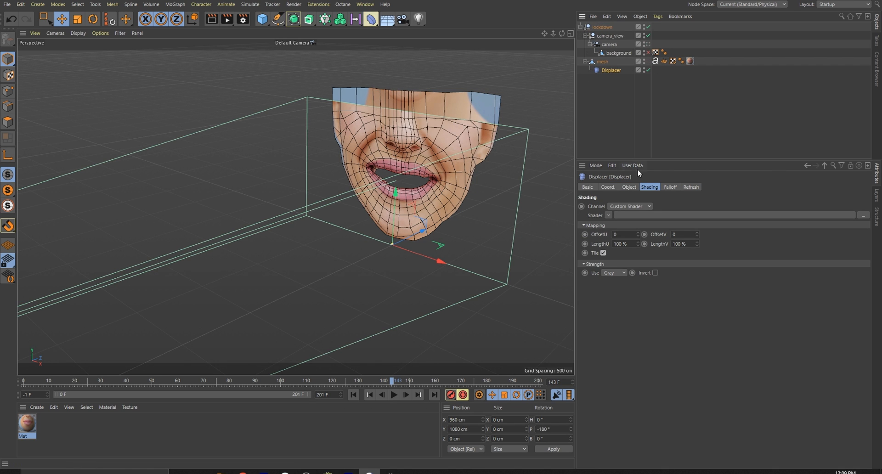
Step: Load depth.png as the Displacer's custom shader image
left_click(635, 215)
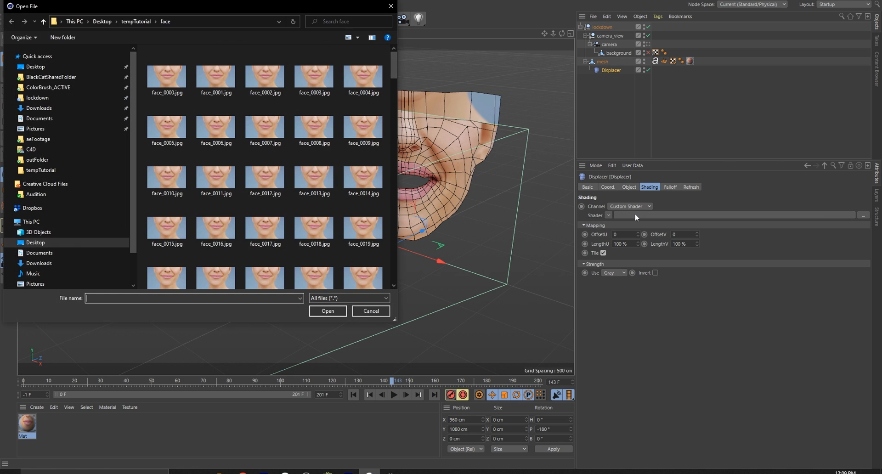
left_click(138, 22)
double_click(167, 73)
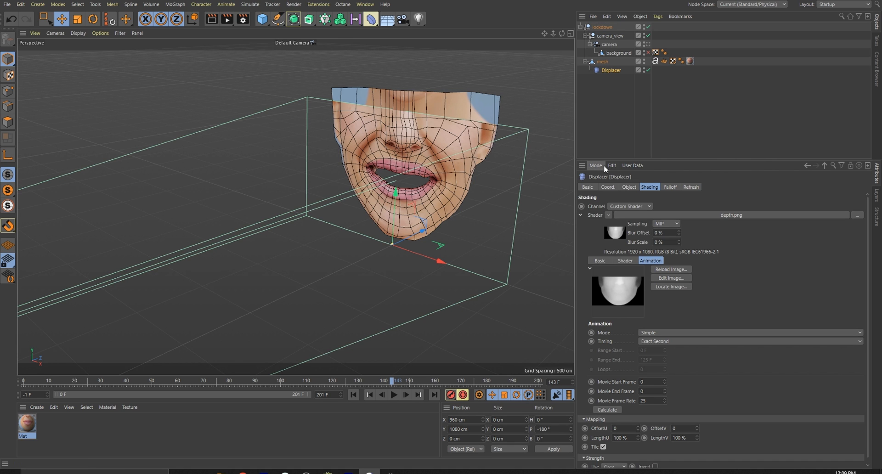
Step: Set the Displacer's height to 1000 cm, its type to Intensity and its direction to Planar with -Z orientation
left_click(628, 188)
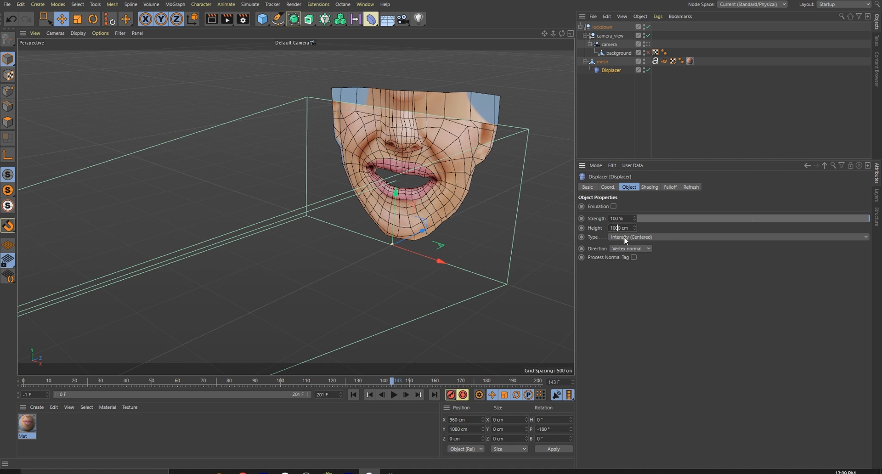
type("0")
key("Return")
left_click(619, 237)
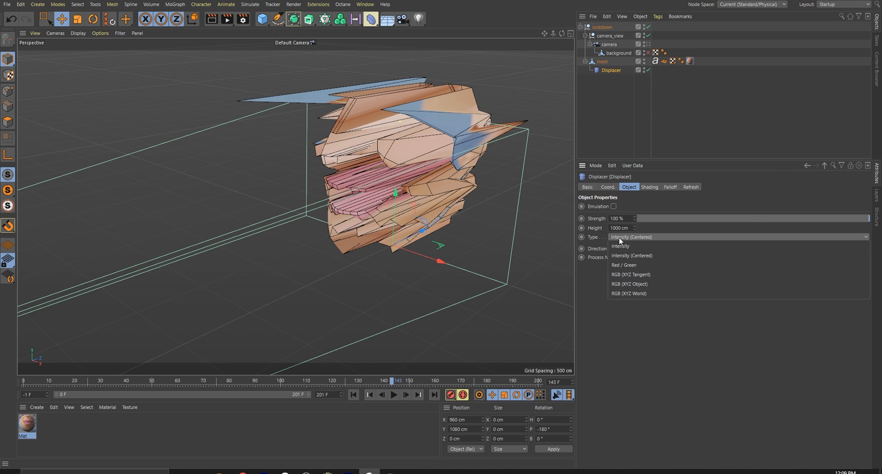
left_click(623, 247)
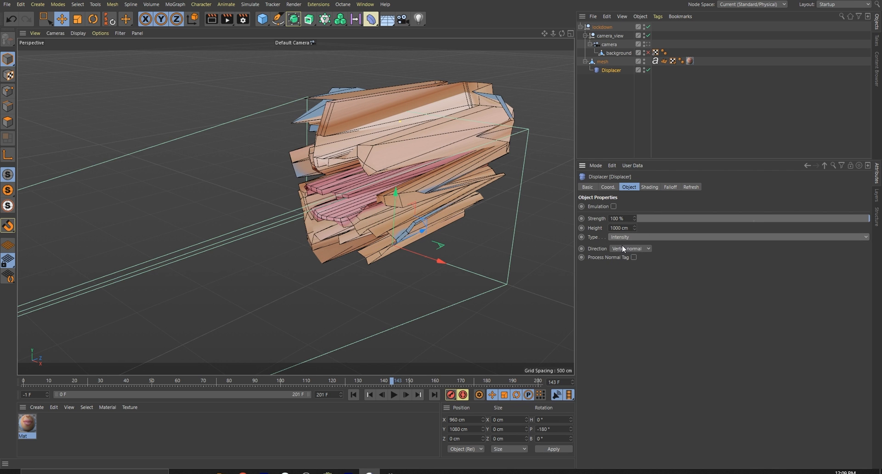
left_click(646, 251)
left_click(629, 275)
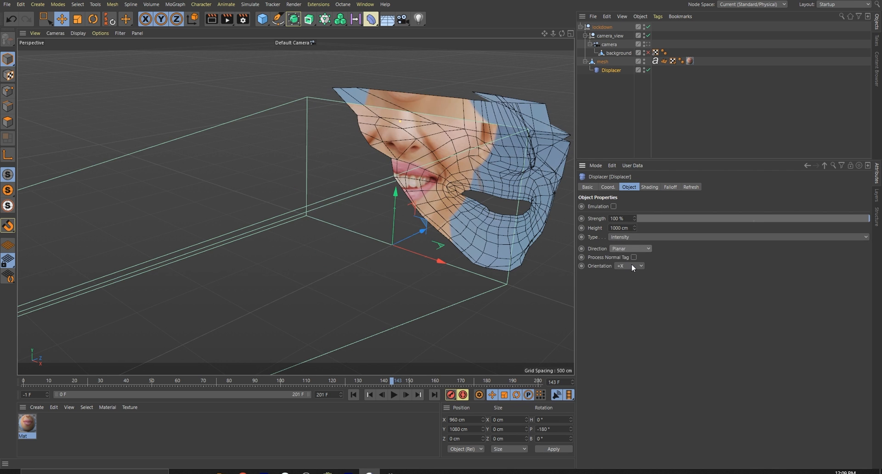
scroll(633, 267, "down", 5)
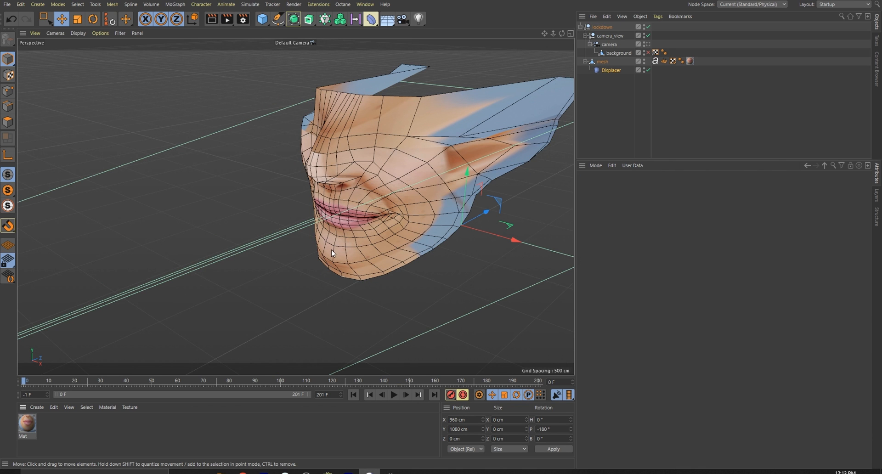
Step: Drop the Displacer's strength to 0 % and raise it back to 100 % to compare the flat and displaced face
left_click(611, 71)
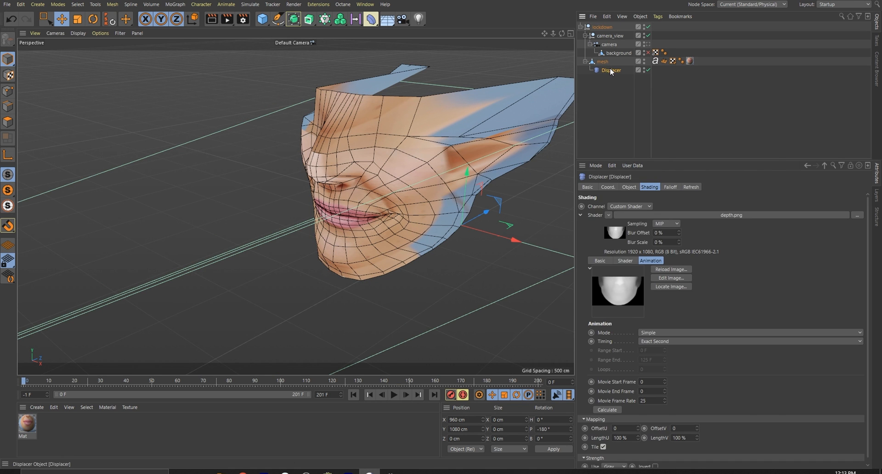
left_click(634, 186)
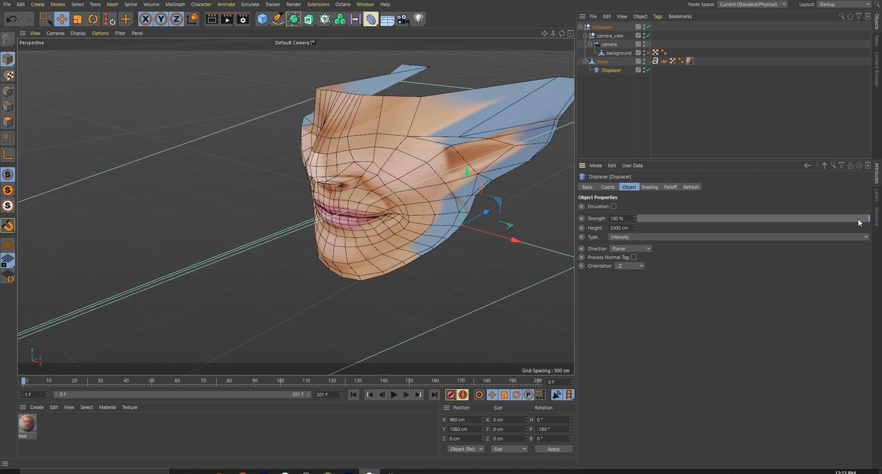
left_click(623, 219)
type("0")
key("Return")
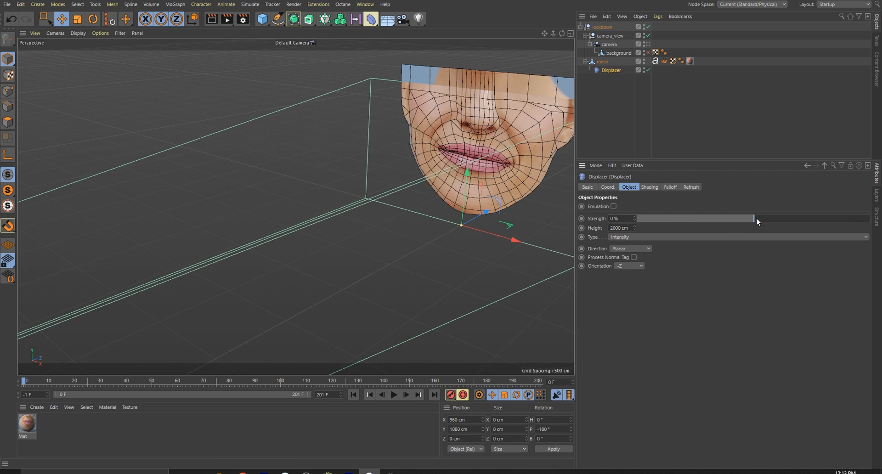
left_click_drag(757, 219, 875, 236)
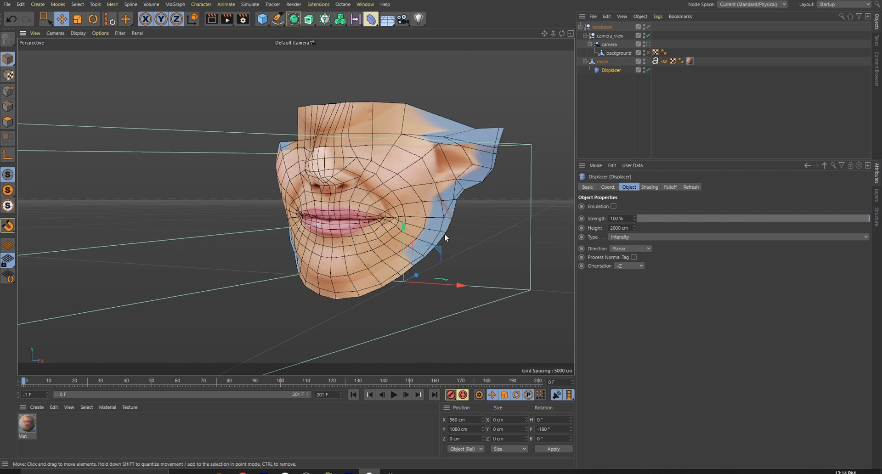
Step: Add an FFD deformer and place it under the mesh, below the Displacer
left_click_drag(445, 233, 266, 218, "alt")
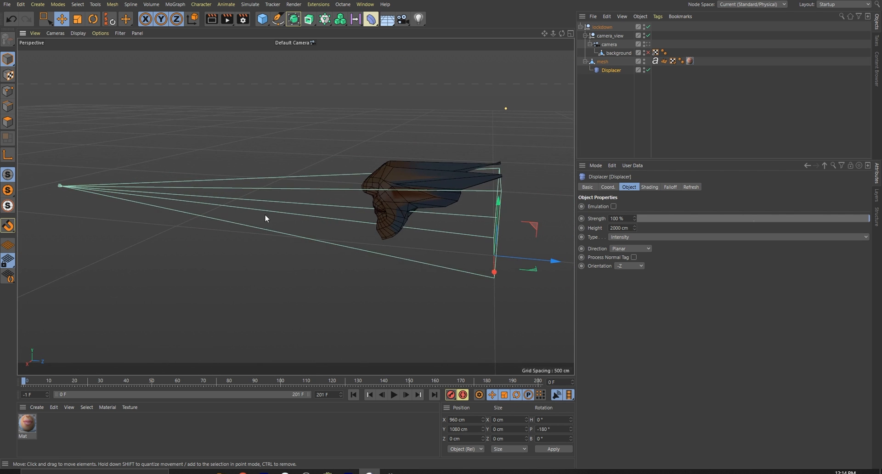
left_click_drag(315, 174, 335, 178, "alt")
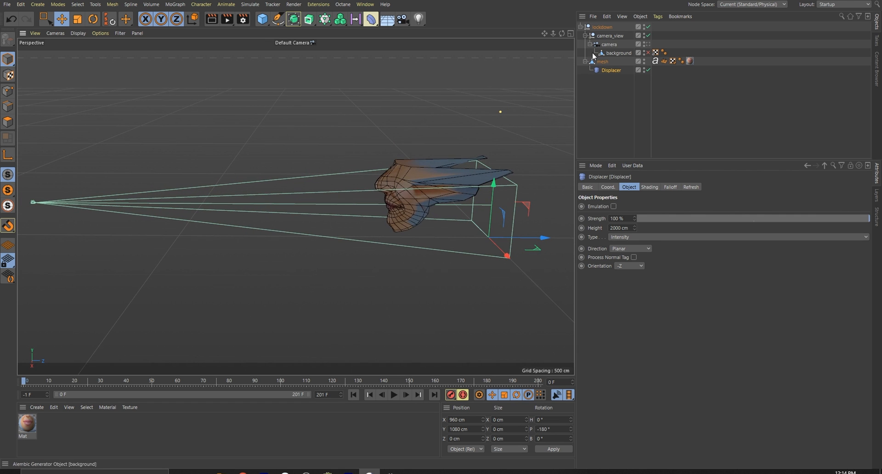
left_click(371, 20)
left_click(581, 47)
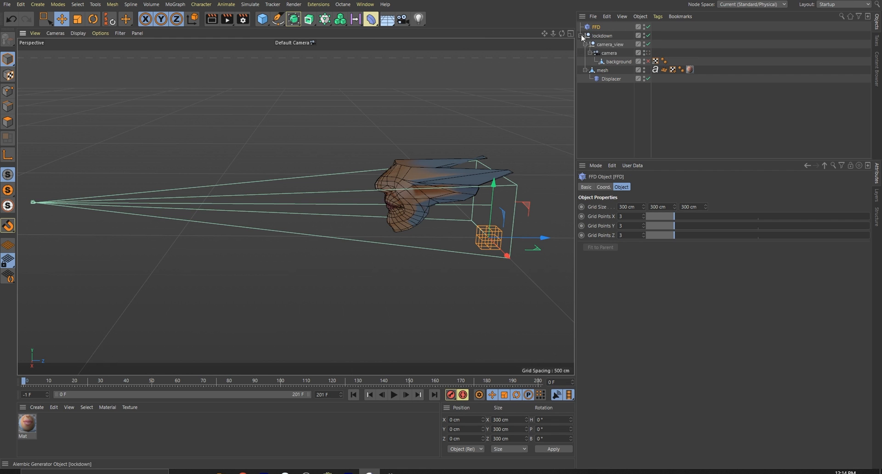
left_click_drag(597, 28, 606, 81)
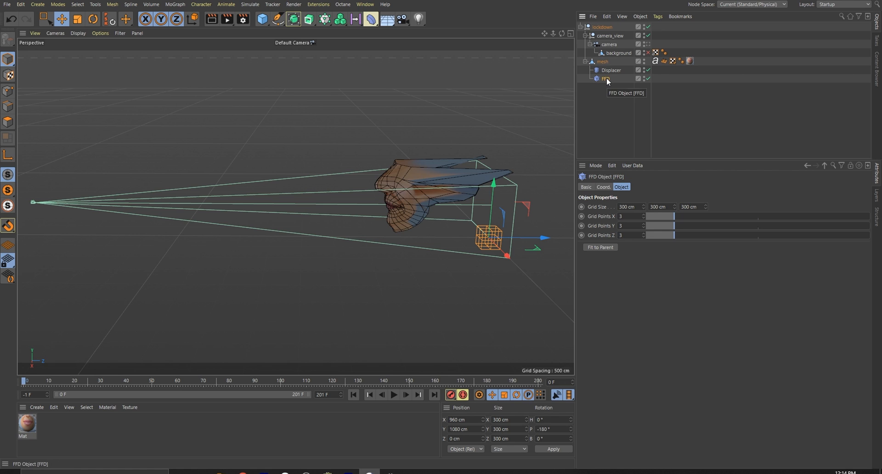
Step: Set the FFD's grid size to 1920 cm by 1080 cm in X and Y, with 2 grid points on each axis
left_click(634, 207)
type("1920")
key("Tab")
type("1")
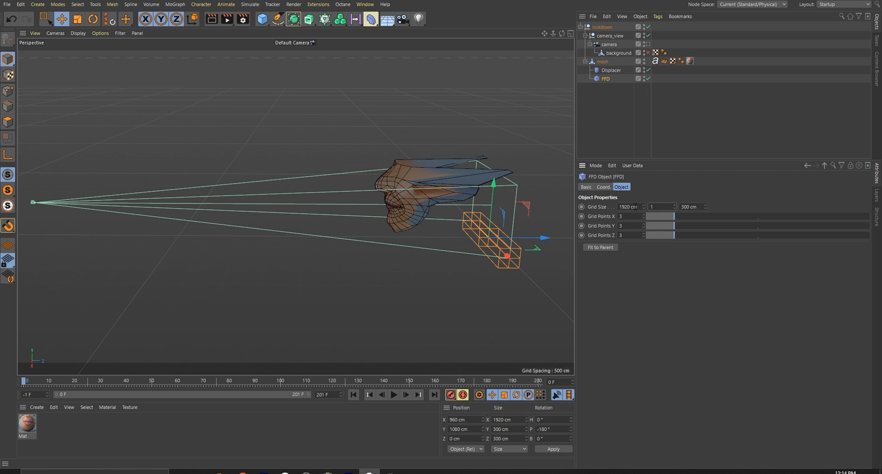
type("080")
key("Return")
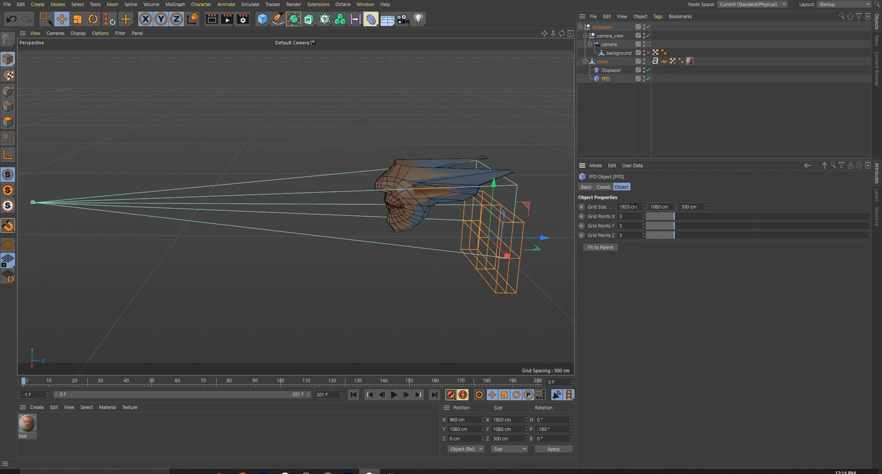
left_click_drag(659, 219, 638, 236)
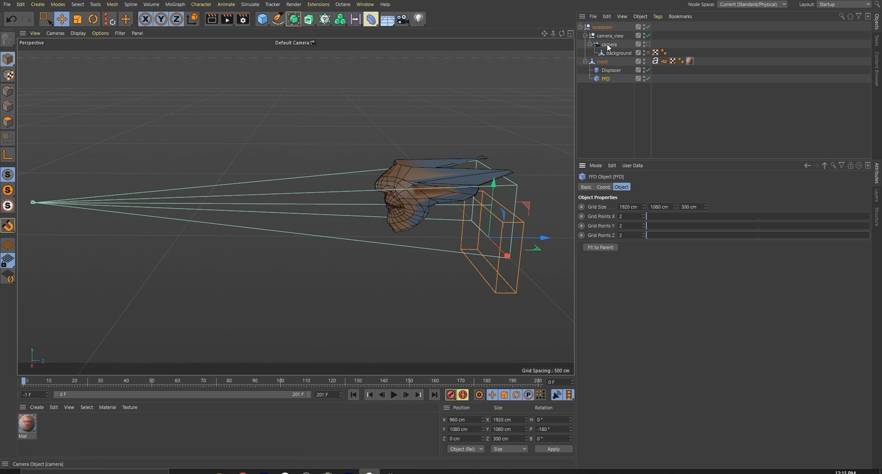
Step: Set the FFD's Z grid size to 7291.924 cm, the camera's distance from the mesh plane
left_click(136, 192)
left_click(624, 187)
left_click(614, 222)
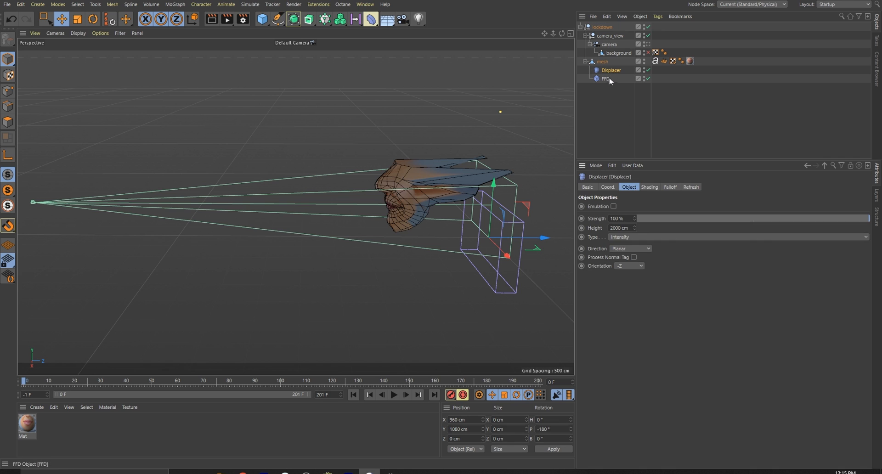
left_click(608, 79)
left_click(693, 206)
type("7291.924")
key("Return")
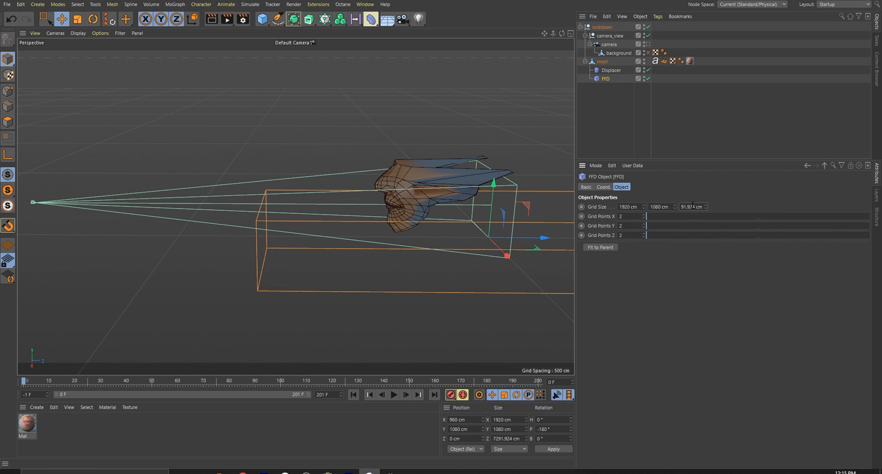
left_click_drag(686, 210, 657, 213)
left_click(684, 210)
key("BackSpace")
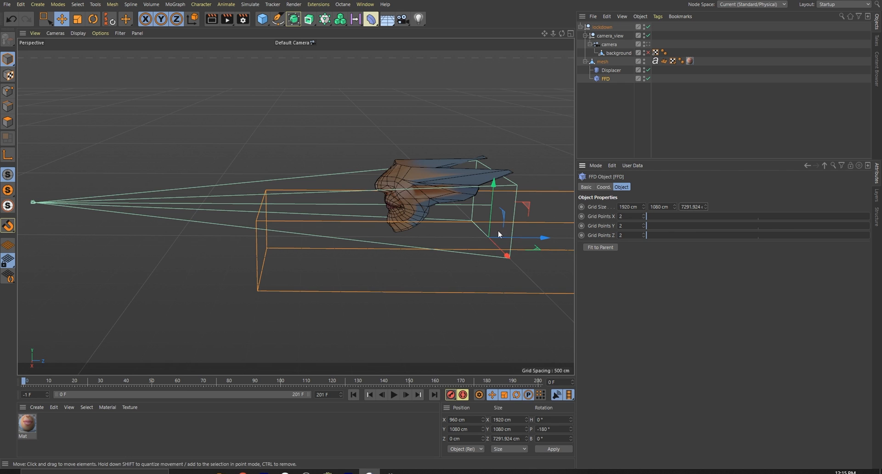
Step: Position the FFD at Z 3645.962 cm, half its depth, and at Y 540 cm so the cage encloses the camera view
double_click(689, 207)
key("ctrl+c")
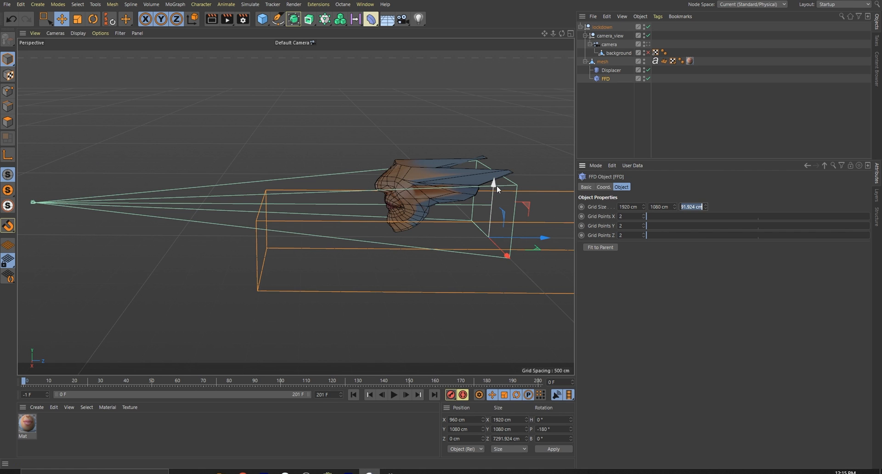
left_click(603, 187)
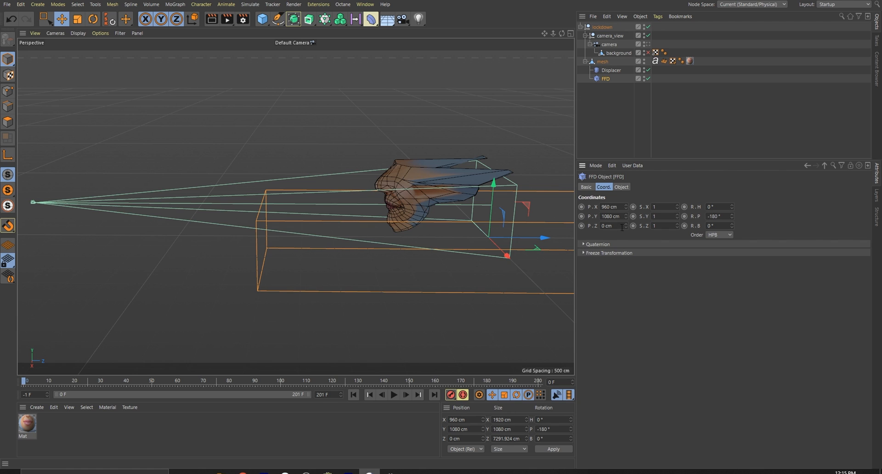
double_click(615, 227)
key("ctrl+v")
key("Return")
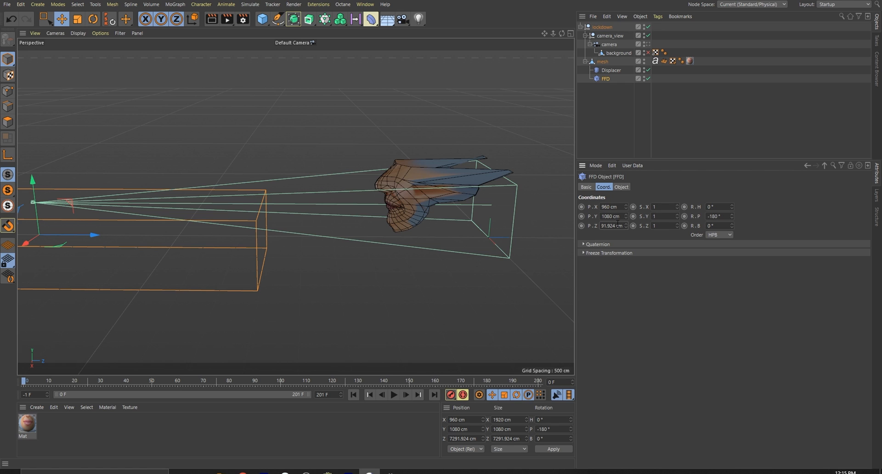
type("/2")
key("Return")
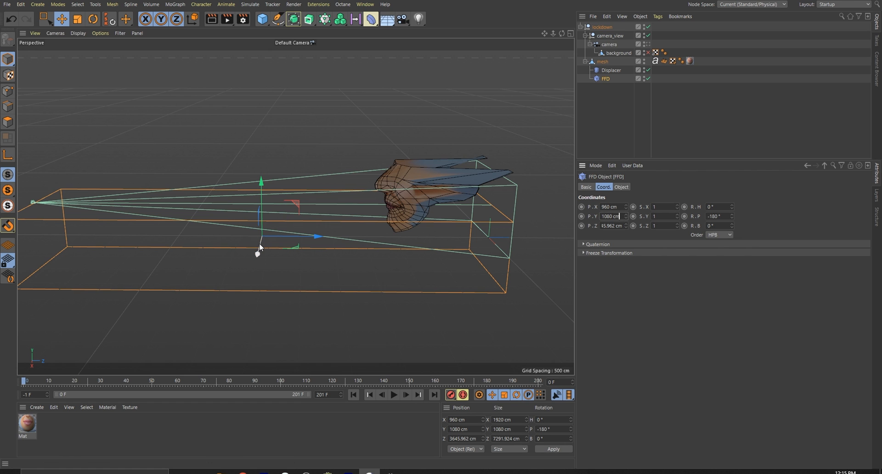
type("2")
key("Return")
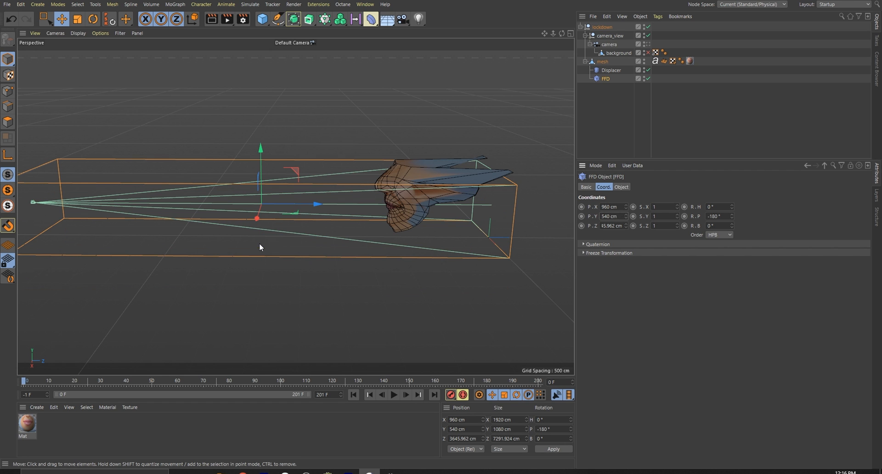
Step: Switch to point editing and select the FFD cage's four points at the camera end with Live Selection
left_click_drag(160, 160, 219, 148, "alt")
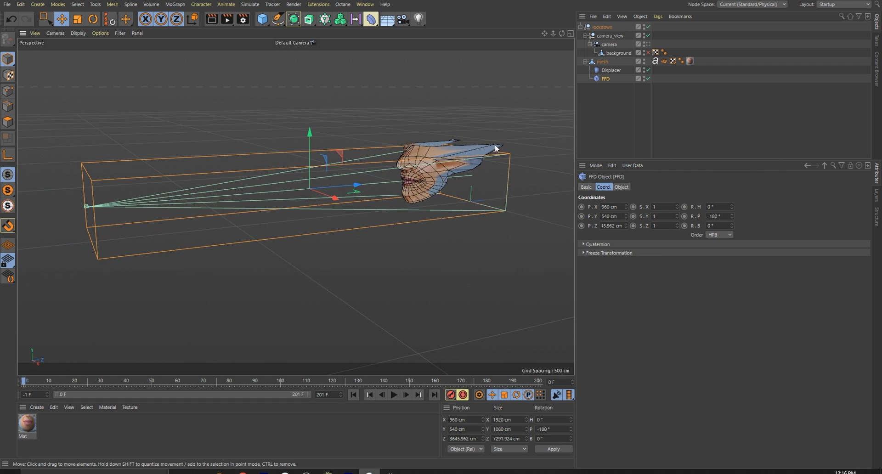
right_click(83, 165)
left_click(9, 92)
left_click(9, 92)
left_click(45, 20)
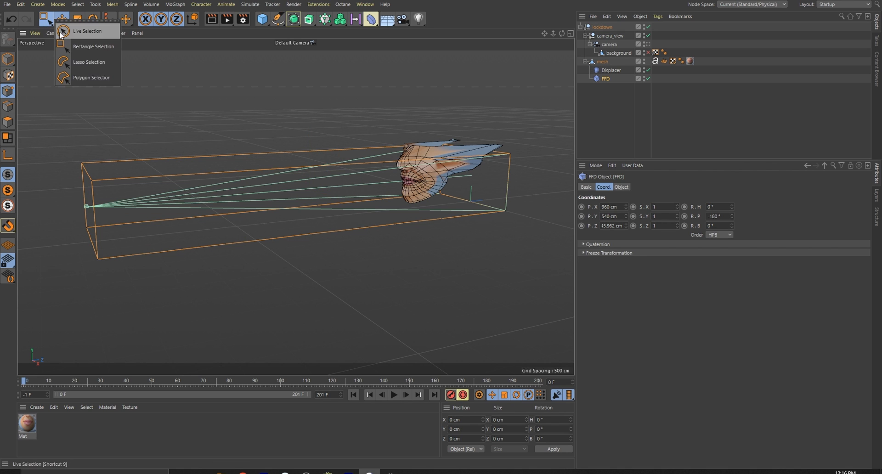
left_click(88, 31)
left_click(83, 163)
mouse_move(93, 184)
left_mouse_down()
mouse_move(94, 261)
mouse_move(83, 228)
mouse_move(90, 234)
left_mouse_up()
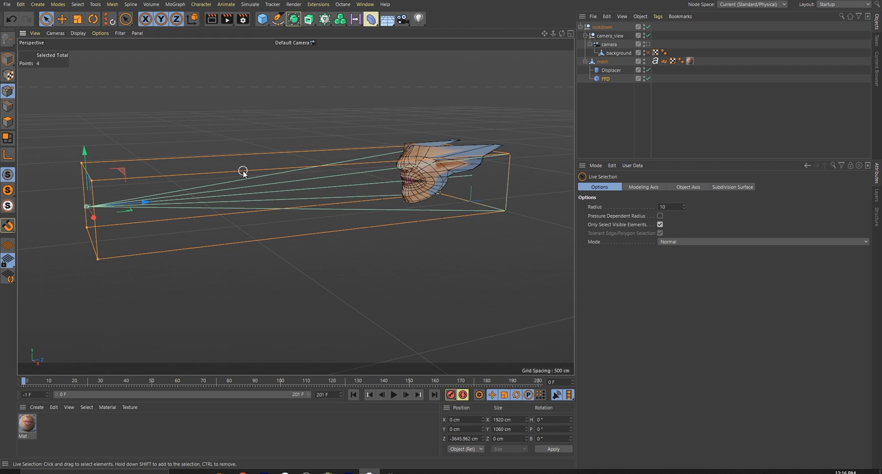
Step: Try scaling the four selected cage points down toward the camera, undoing the scaling to compare the face's shape
key("t")
left_click_drag(244, 172, 0, 250)
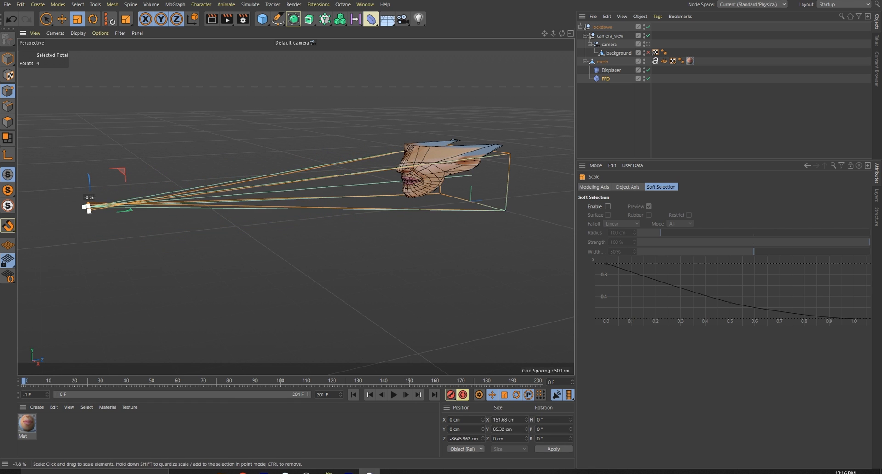
key("ctrl+z")
scroll(444, 151, "up", 9)
middle_click_drag(321, 156, 175, 127, "alt")
scroll(254, 136, "up", 3)
left_click_drag(254, 136, 35, 189, "alt")
key("ctrl+z")
left_click_drag(106, 180, 235, 155, "alt")
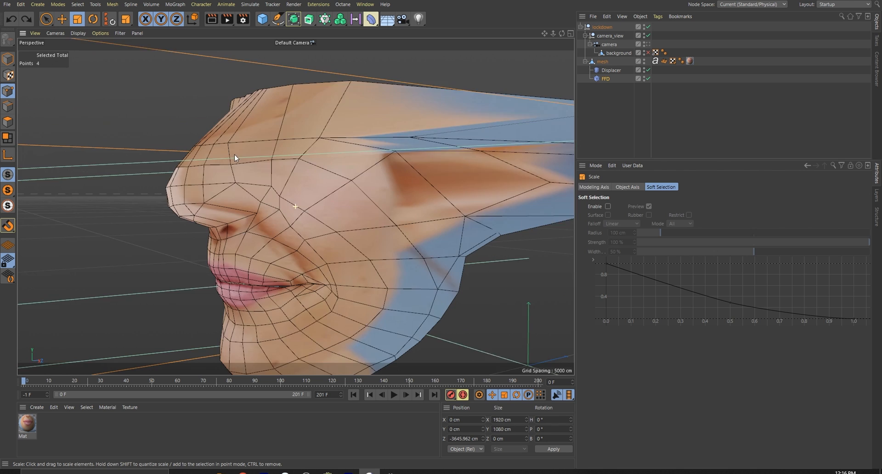
Step: Scale the four selected cage points down to about 6.25 by 3.5 cm so the cage tapers to the camera
left_click_drag(222, 100, 30, 362)
left_click_drag(288, 95, 49, 211)
scroll(46, 219, "down", 5)
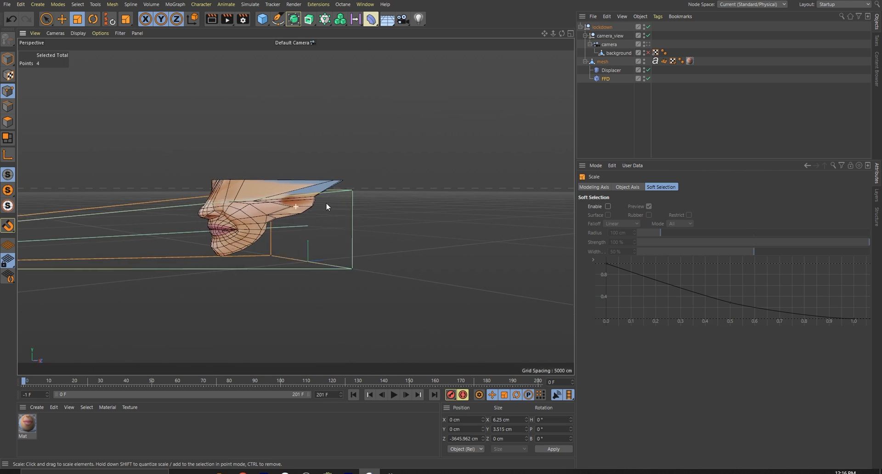
scroll(37, 211, "up", 5)
scroll(46, 218, "up", 3)
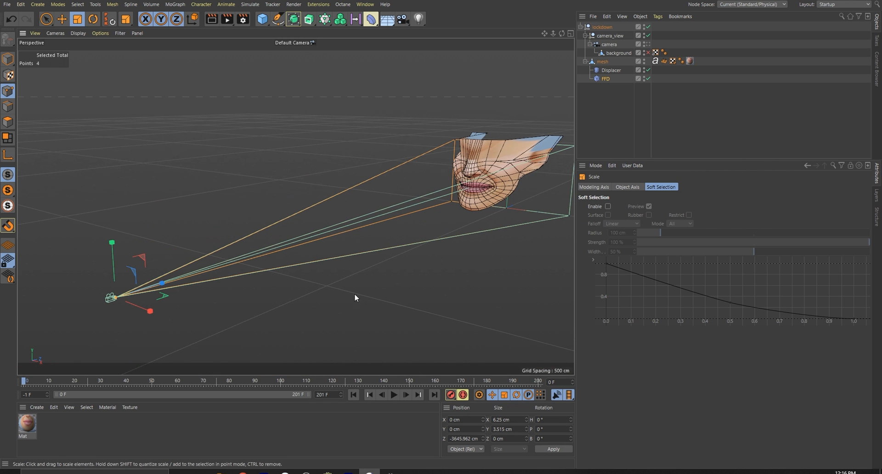
Step: Set the X and Y size of the four selected cage points to 0 cm so they meet at the camera
left_click(505, 420)
type("0")
key("Tab")
type("0")
key("Return")
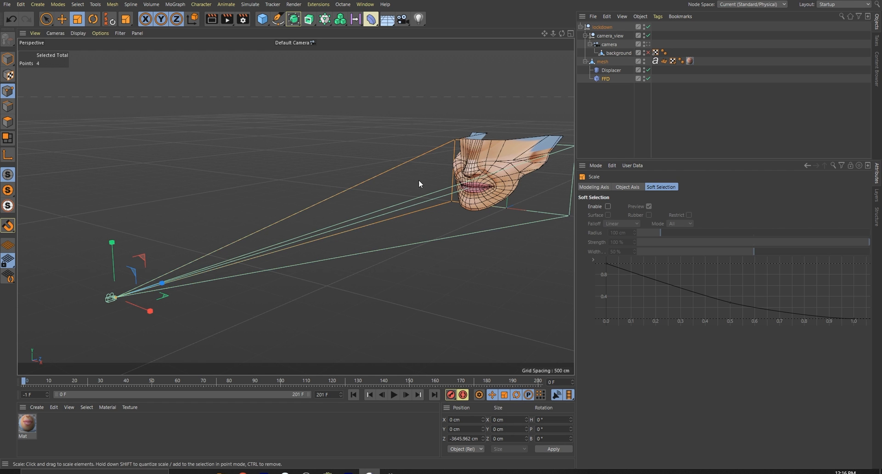
Step: Vary the Displacer's strength, ending back at 100%, and examine the face's shape inside the tapered cage from the side
middle_click_drag(423, 179, 258, 192, "alt")
right_click_drag(323, 184, 403, 190, "alt")
left_click(615, 71)
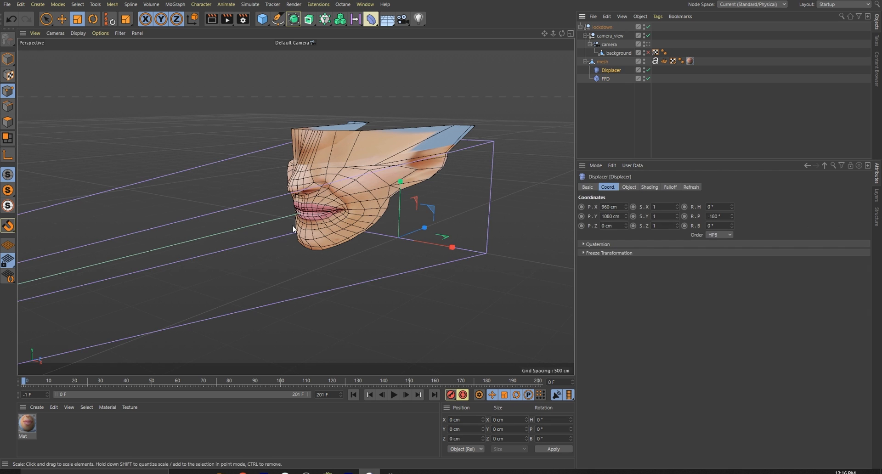
left_click(631, 187)
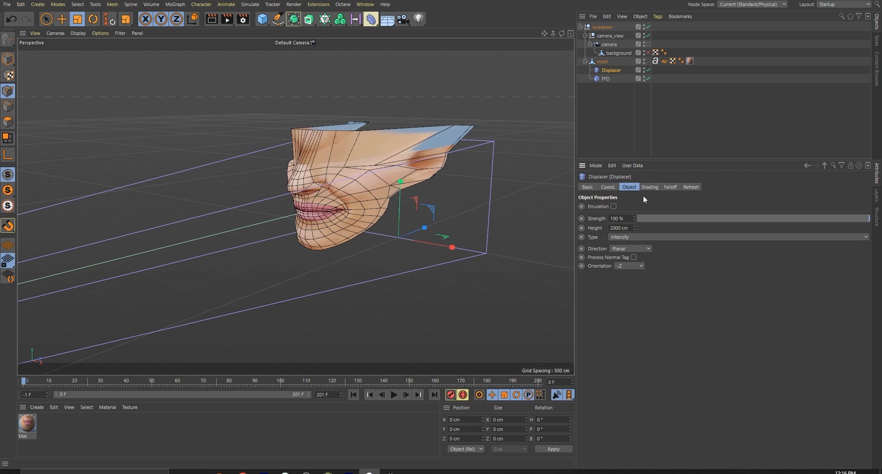
left_click_drag(848, 219, 881, 220)
left_click_drag(296, 185, 220, 187, "alt")
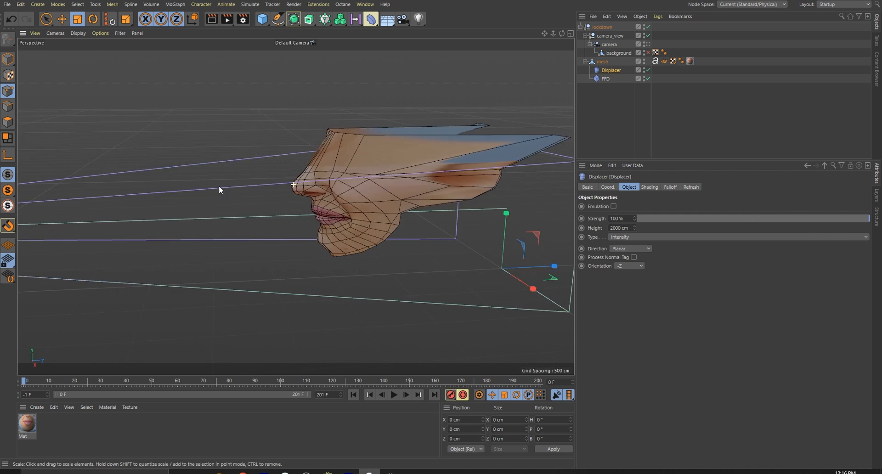
middle_click_drag(220, 188, 295, 207, "alt")
left_click_drag(295, 207, 268, 175, "alt")
middle_click_drag(268, 175, 320, 188, "alt")
left_click_drag(320, 188, 300, 188, "alt")
right_click_drag(300, 188, 197, 192, "alt")
middle_click_drag(281, 195, 293, 198, "alt")
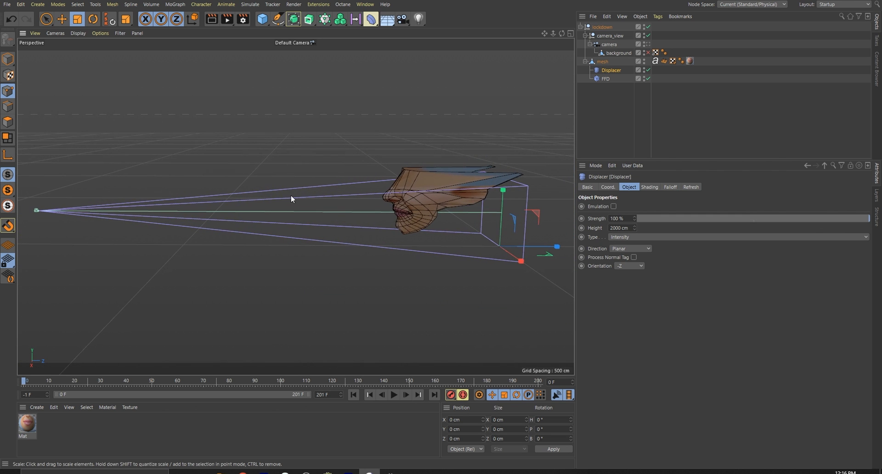
Step: Exaggerate the Displacer with a height of 7000 cm and lower its strength to 77% to test the taper toward the camera
left_click(610, 229)
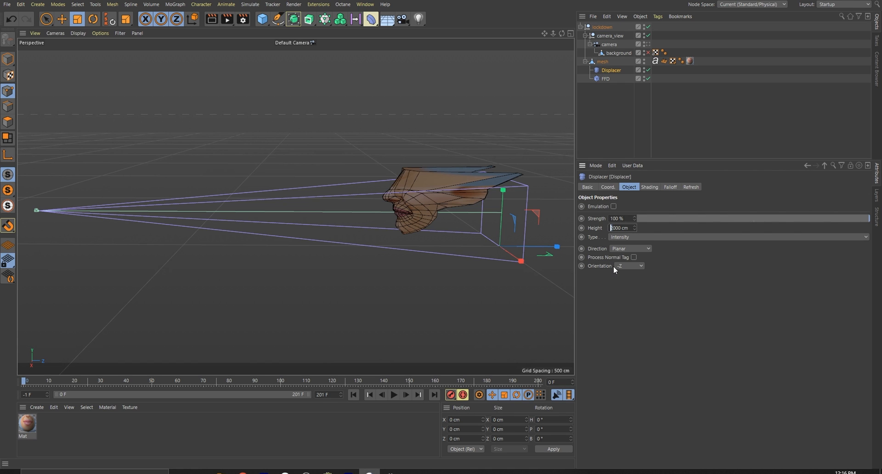
key("Return")
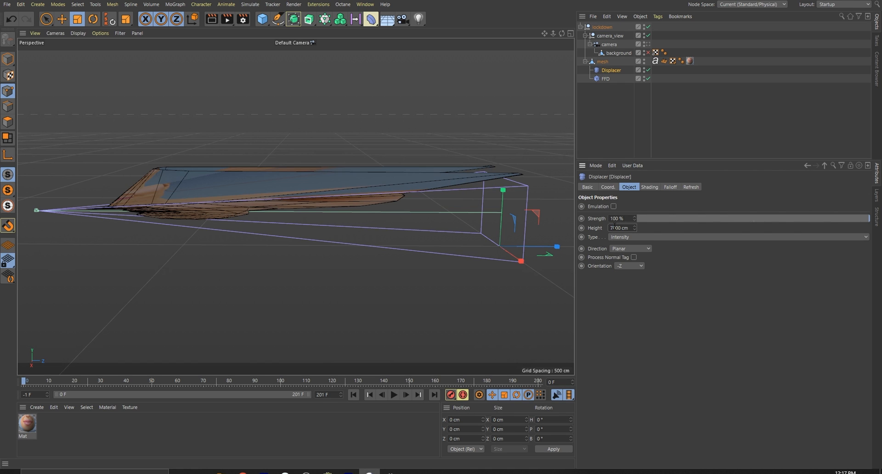
scroll(140, 191, "down", 5)
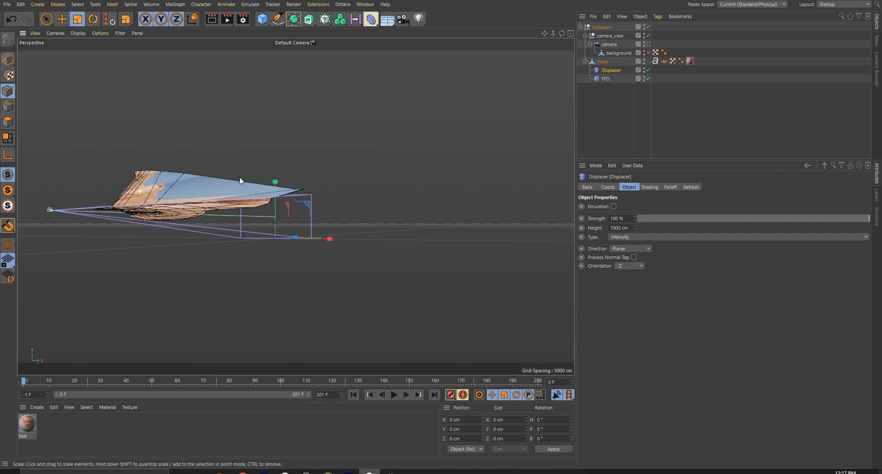
scroll(264, 184, "up", 4)
left_click_drag(869, 219, 843, 234)
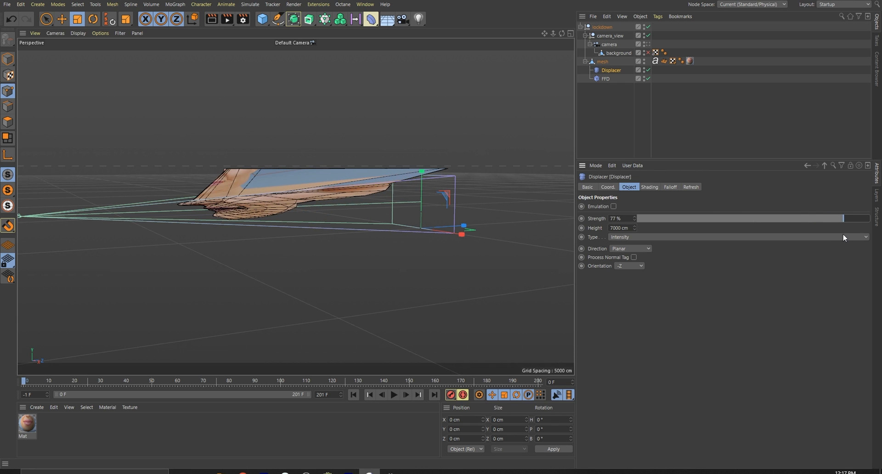
Step: Split the viewport into two side-by-side views, one through the scene camera and one in free perspective showing the face and cage from the side
left_click(135, 34)
mouse_move(184, 46)
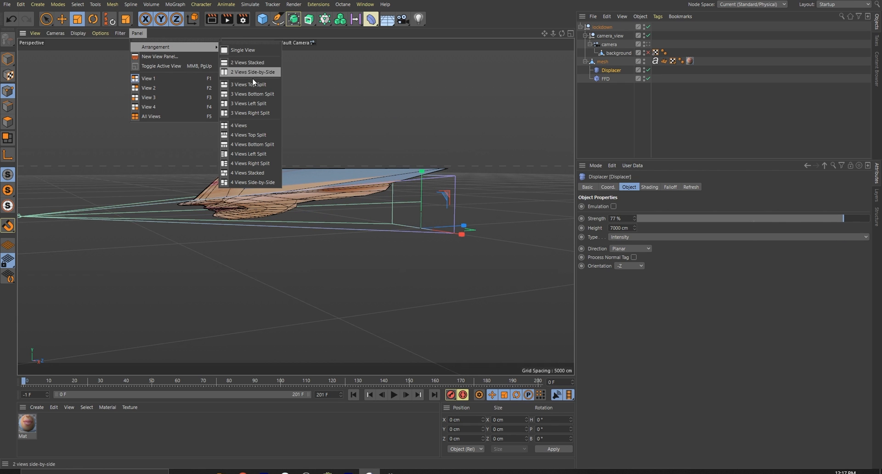
left_click(265, 72)
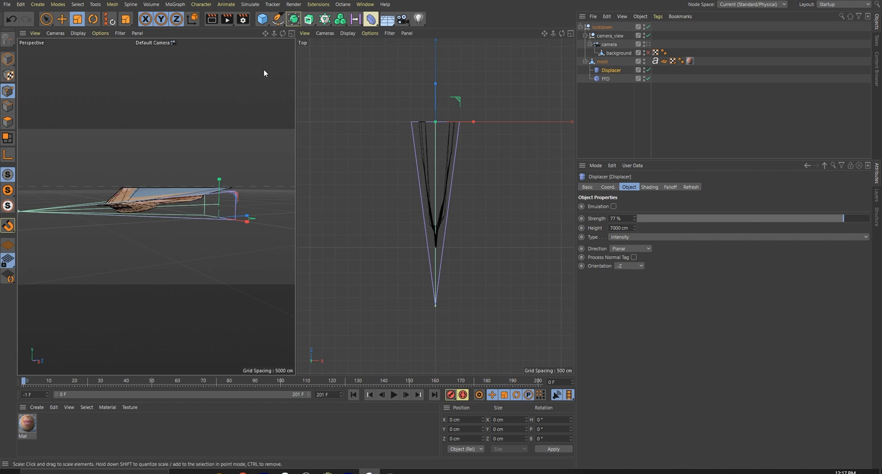
left_click(648, 44)
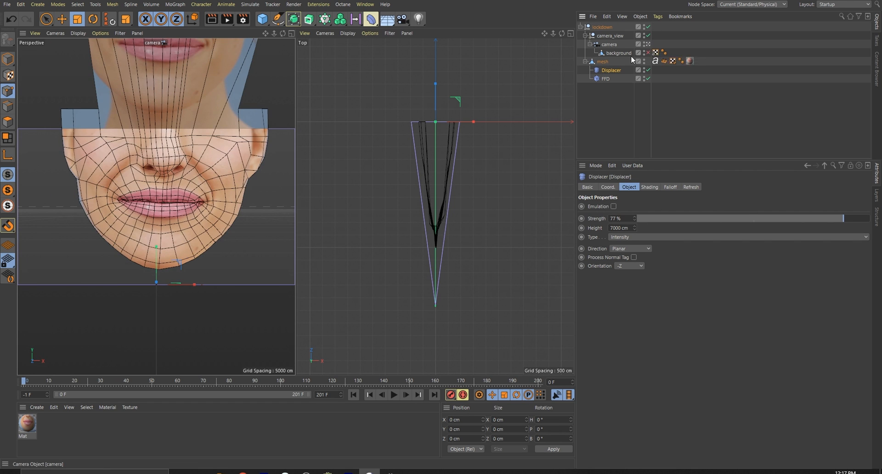
left_click_drag(433, 266, 400, 237, "alt")
left_click(325, 33)
left_click(329, 81)
left_click_drag(459, 154, 400, 138, "alt")
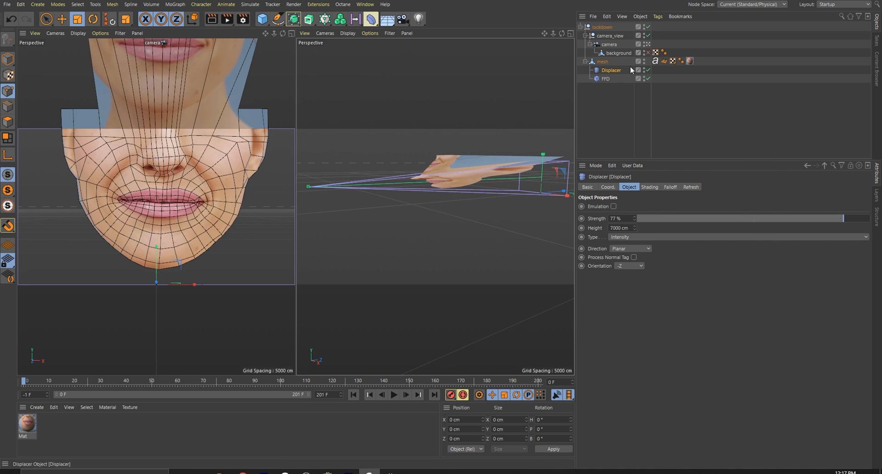
Step: Lower the Displacer's strength to 50% to compare both views, and restore it to 100% with a height of 2000 cm
left_click_drag(842, 219, 813, 243)
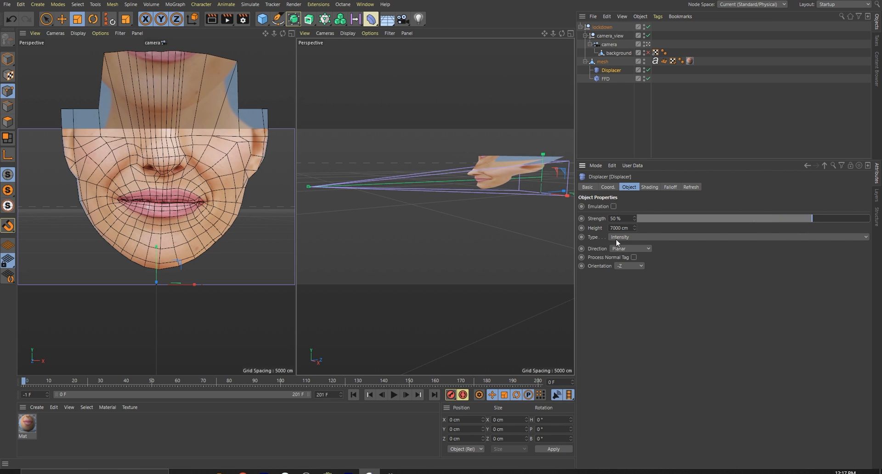
double_click(625, 219)
type("1")
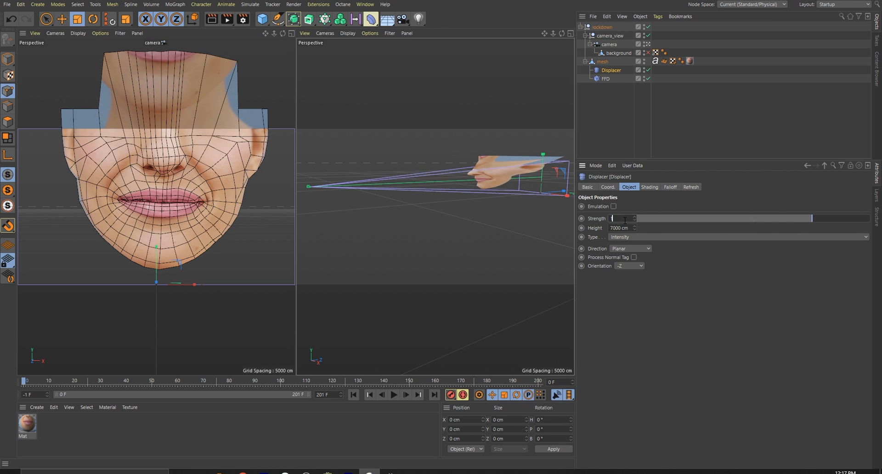
type("00")
key("Return")
left_click_drag(614, 228, 607, 227)
type("2")
key("Return")
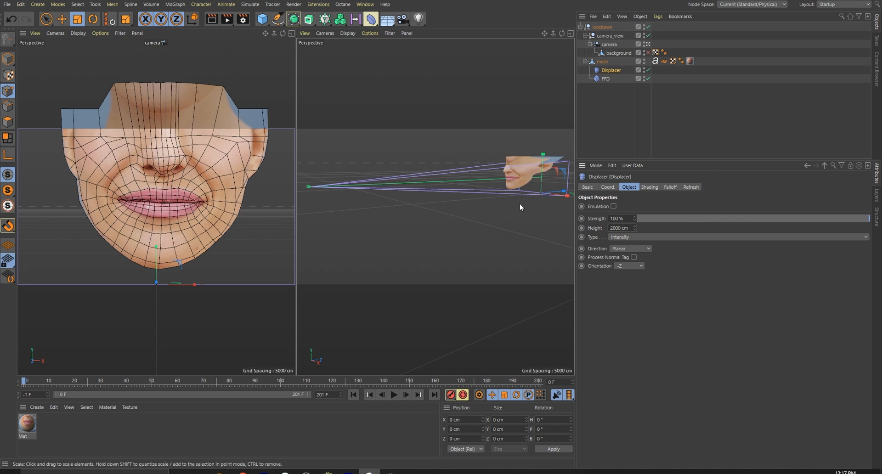
Step: Adjust the Displacer's height to 1650 cm while judging the face in profile, and play the animation in both views
left_click_drag(517, 164, 405, 171, "alt")
right_click_drag(404, 171, 523, 177, "alt")
left_click_drag(405, 186, 370, 166, "alt")
mouse_move(390, 179)
left_mouse_down("alt")
mouse_move(524, 177)
mouse_move(397, 194)
left_mouse_up("alt")
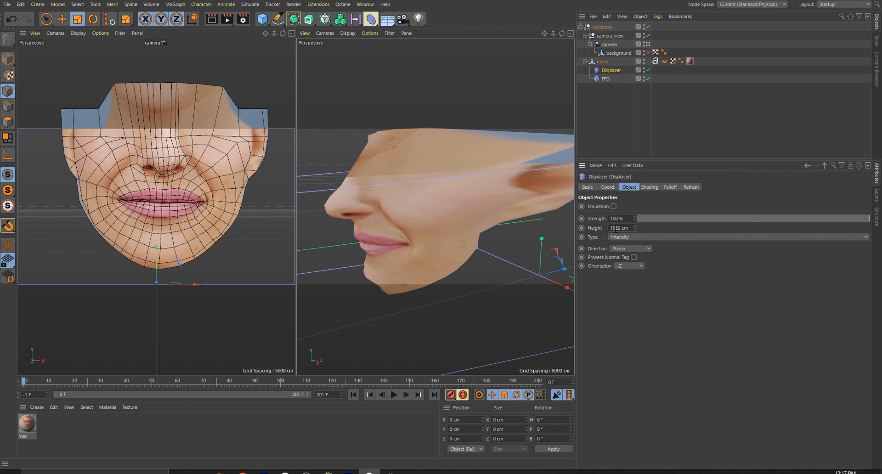
key("Return")
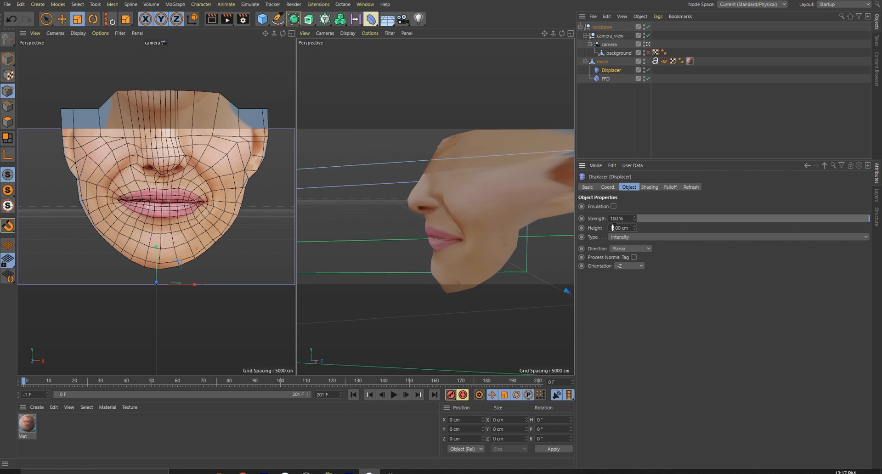
type("6")
key("Return")
key("Return")
left_click_drag(426, 206, 508, 225, "alt")
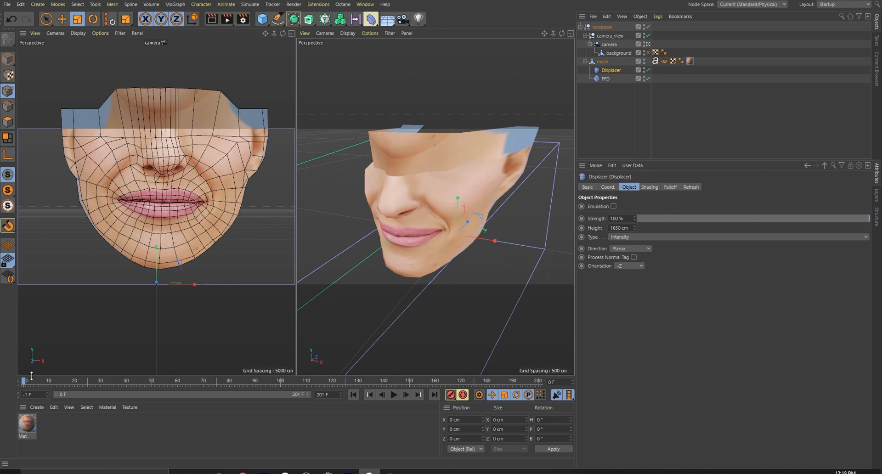
left_click(395, 396)
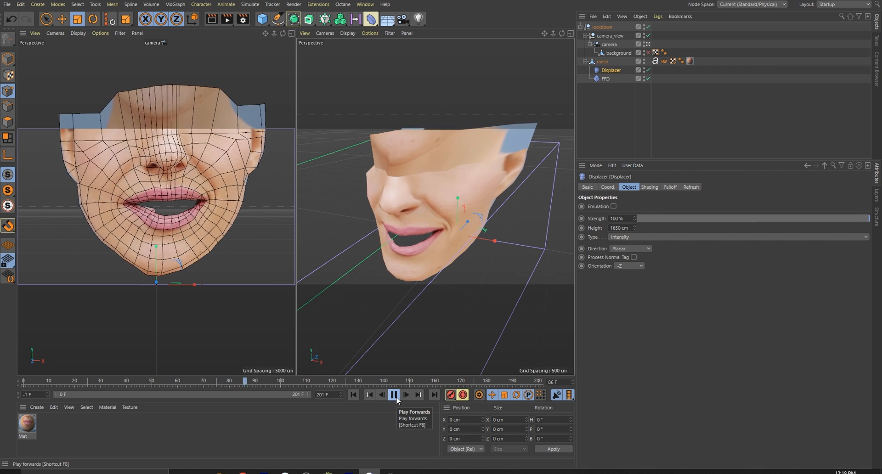
left_click(397, 399)
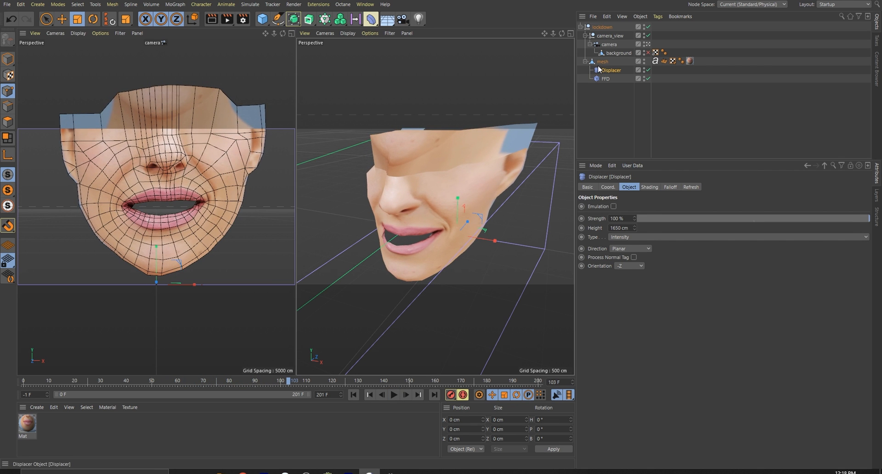
Step: Try a Subdivision Surface as parent of the mesh, scrub the timeline to frame 0 to check the smoothed face, and undo it
left_click(600, 62)
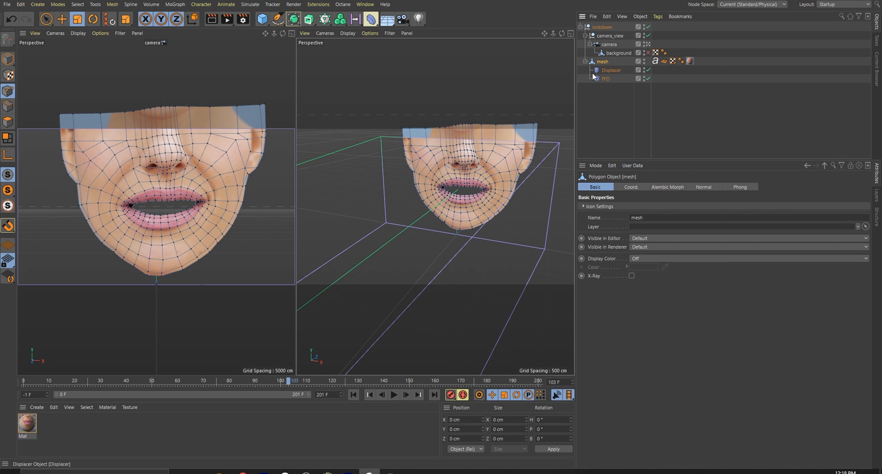
left_click(298, 20, "alt")
left_click(653, 62)
left_click(653, 62)
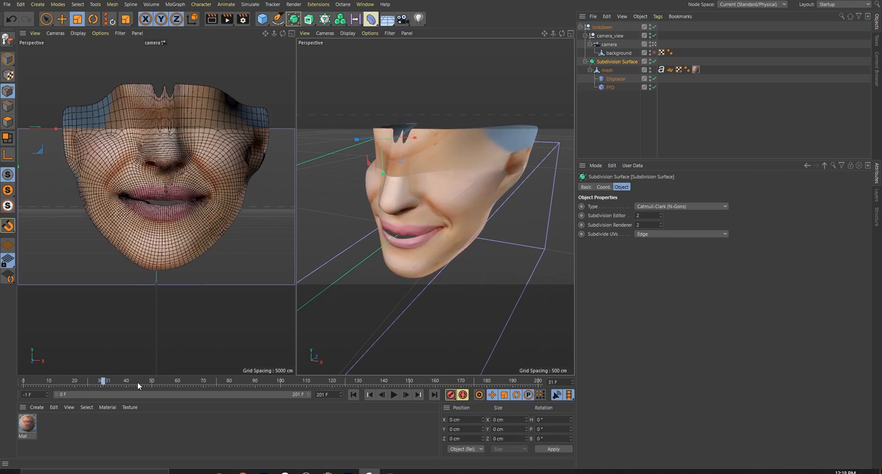
left_click_drag(484, 417, 21, 407)
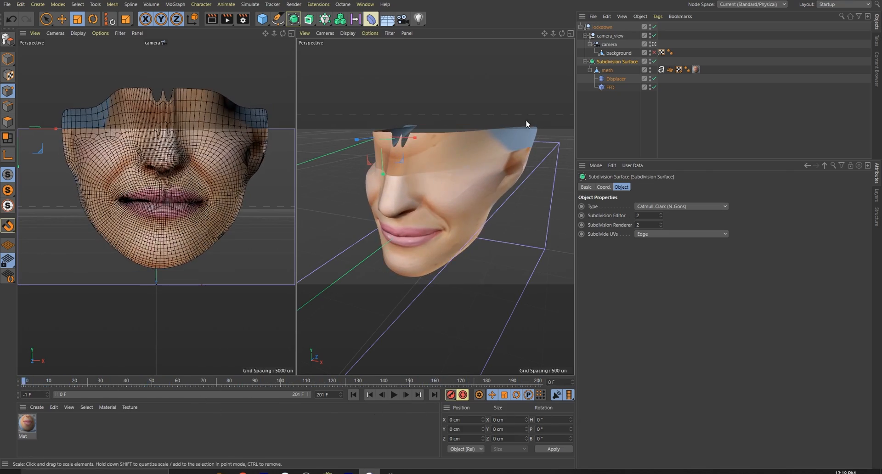
key("ctrl+z")
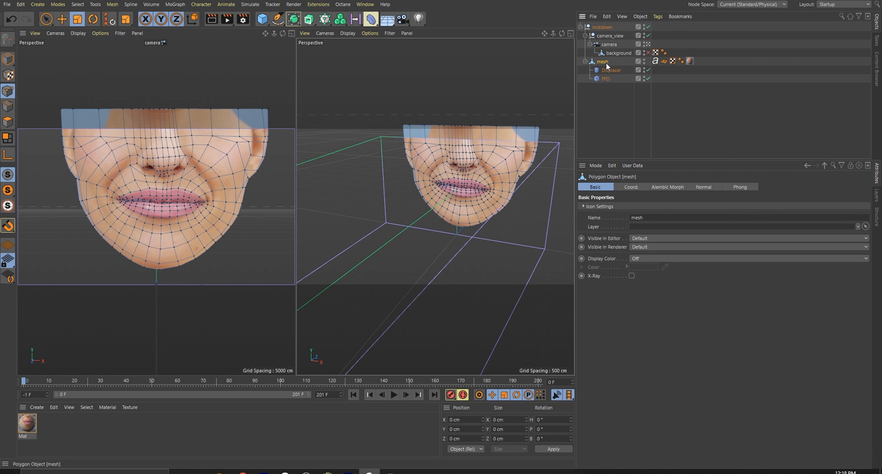
Step: In Model mode, add a Hair object to the face mesh and set its generated type to Instance
left_click(8, 75)
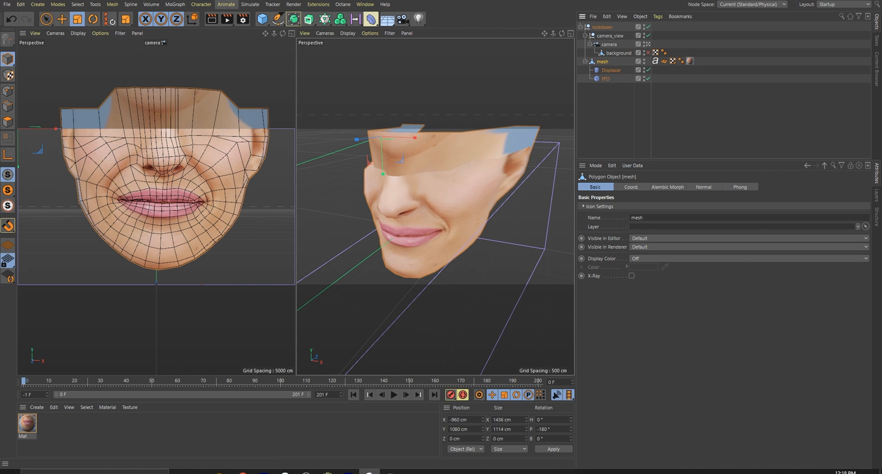
left_click(256, 7)
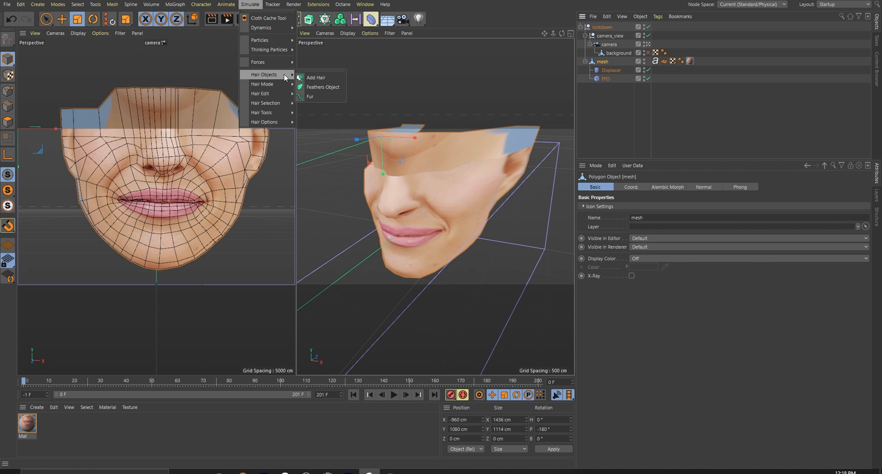
left_click(311, 77)
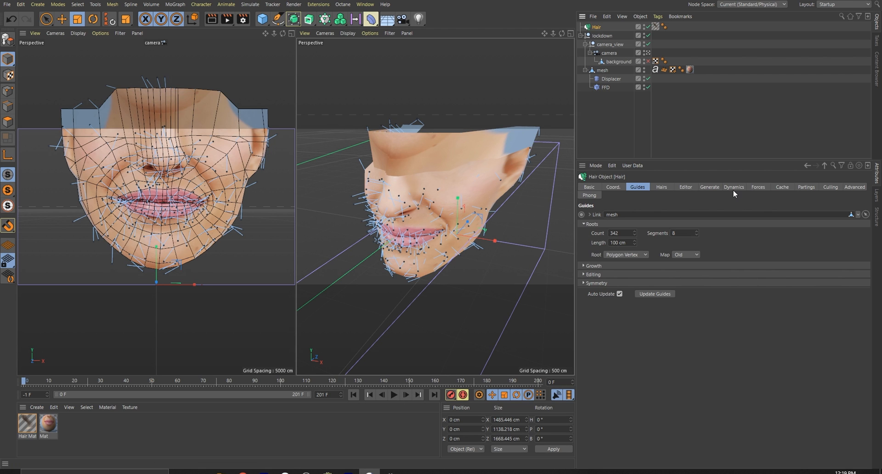
left_click(710, 188)
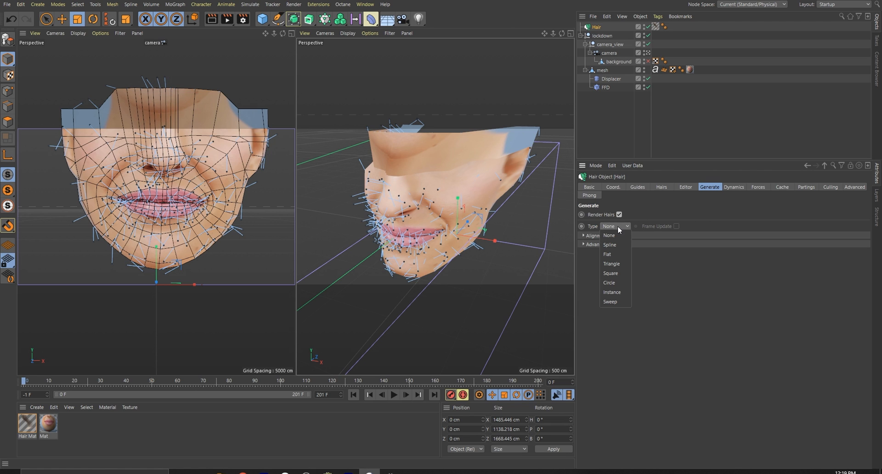
left_click(618, 292)
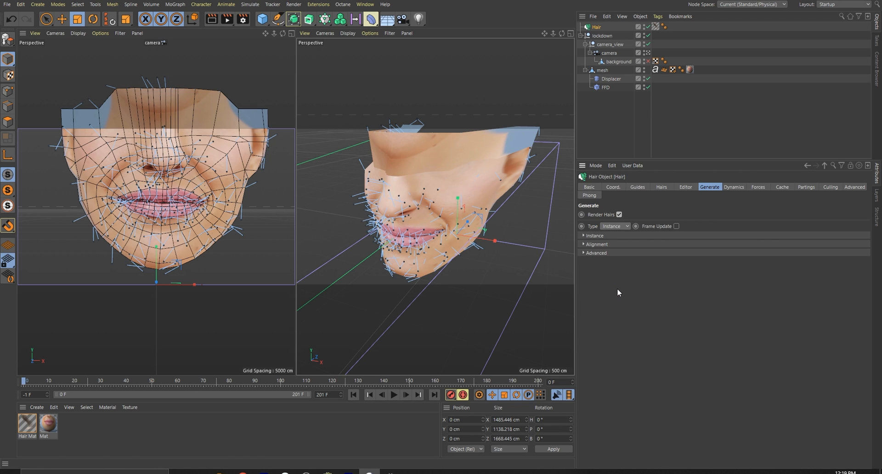
Step: Create a Platonic object and assign it as the Hair object's instance object
left_click(263, 19)
left_click(343, 75)
left_click(604, 33)
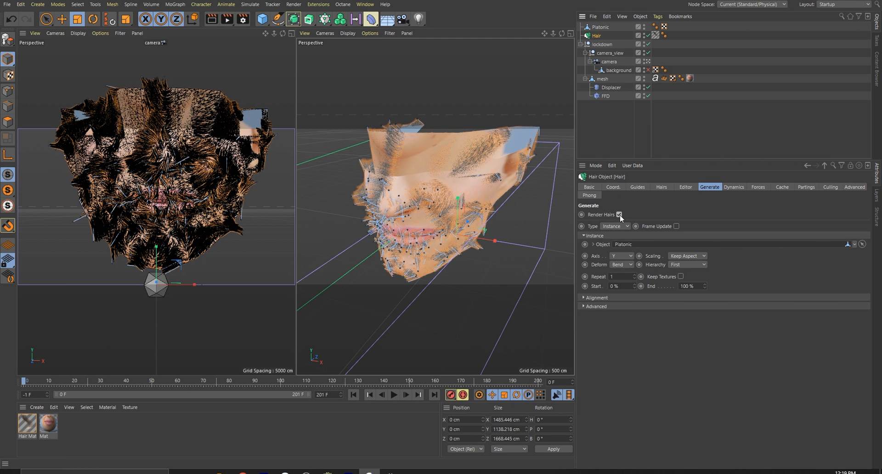
Step: Set the Hair object's hair count to 200
left_click(662, 187)
double_click(619, 215)
type("200")
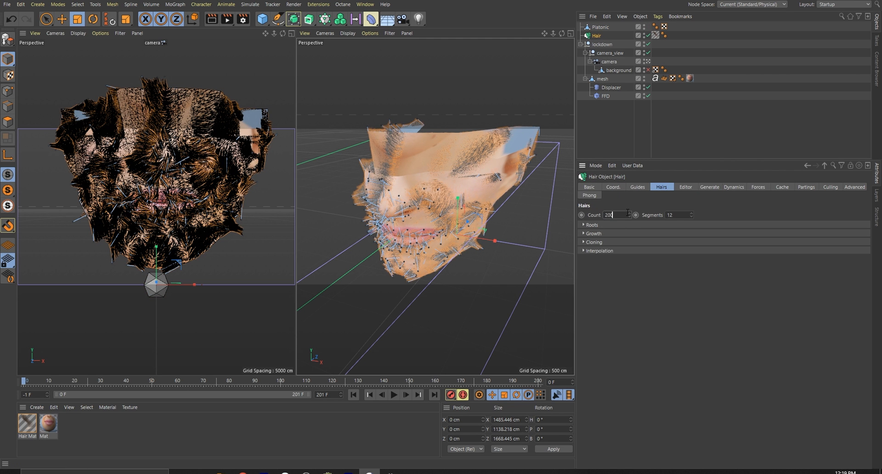
key("Return")
Step: Set the Hair Mat's root and tip thickness to 50 cm and play the animation with the Platonic instances on the face
double_click(27, 423)
left_click(149, 187)
left_click_drag(265, 48, 173, 50)
double_click(134, 83)
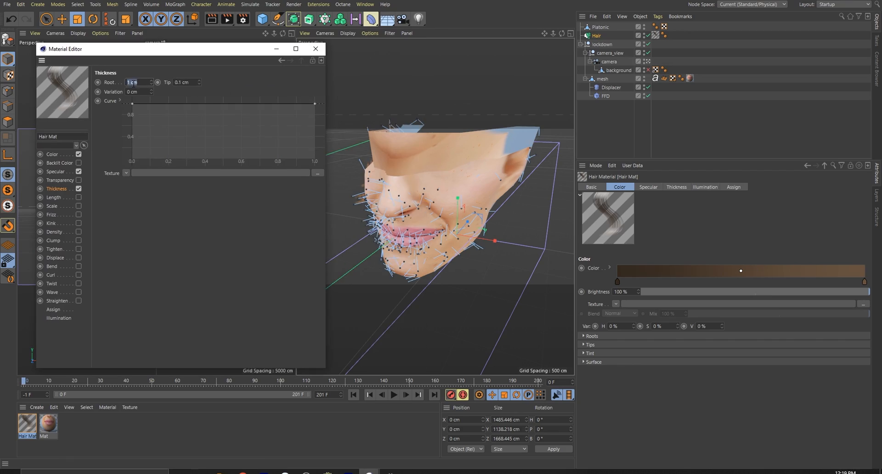
type("50")
double_click(184, 82)
type("50")
left_click(316, 49)
left_click(394, 395)
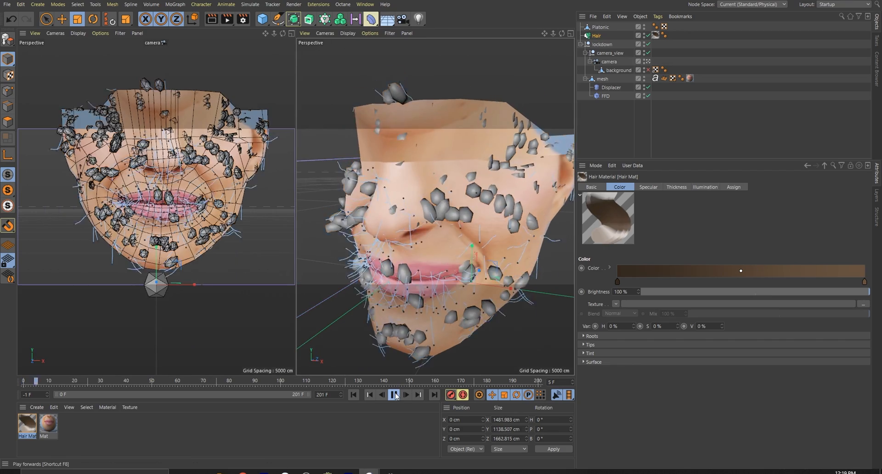